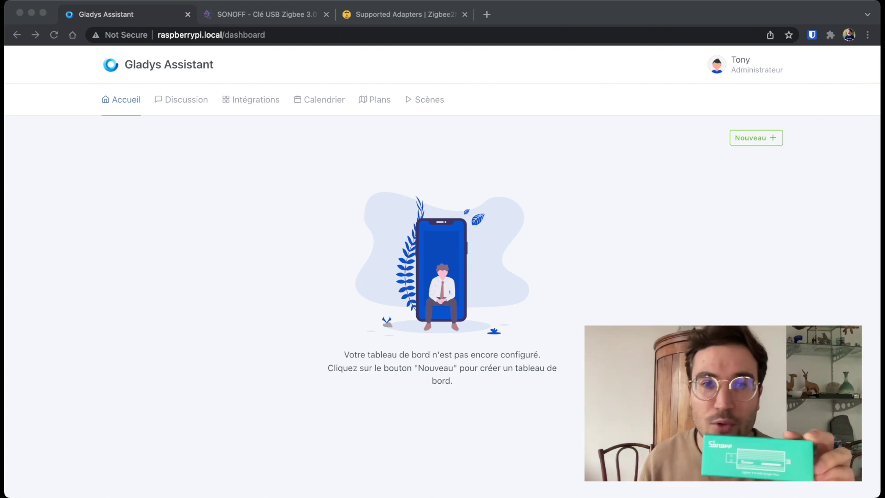
Open the Zigbee2mqtt integration from the list of integrations in Gladys Assistant.
{"action": "left_click", "coordinate": [266, 14]}
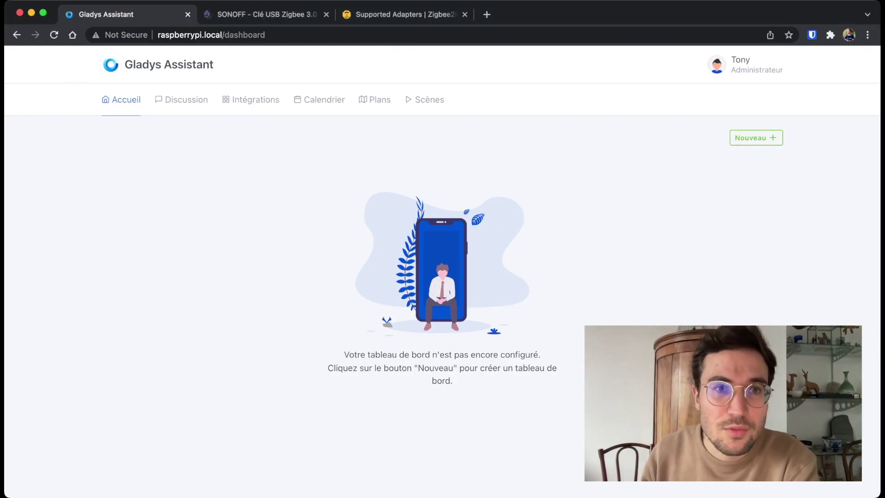
{"action": "left_click", "coordinate": [251, 100]}
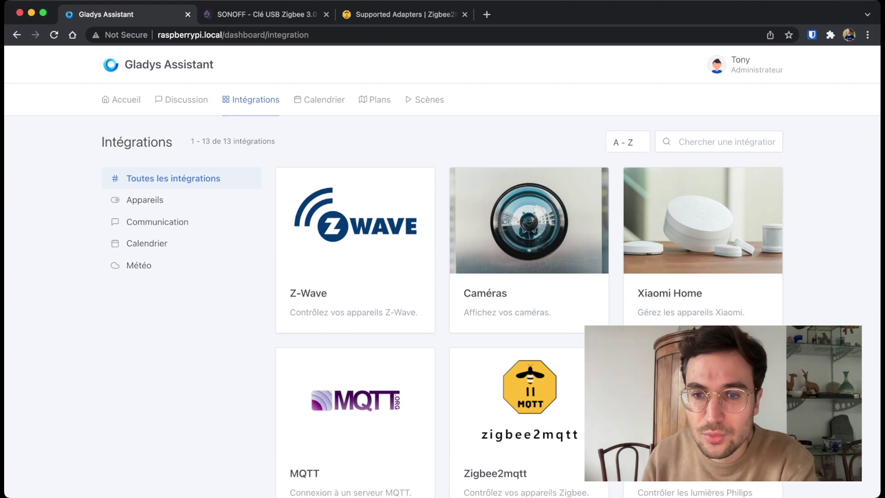
{"action": "scroll", "coordinate": [529, 272], "scroll_direction": "down", "scroll_amount": 10}
{"action": "scroll", "coordinate": [443, 272], "scroll_direction": "down", "scroll_amount": 4}
{"action": "scroll", "coordinate": [442, 272], "scroll_direction": "up", "scroll_amount": 14}
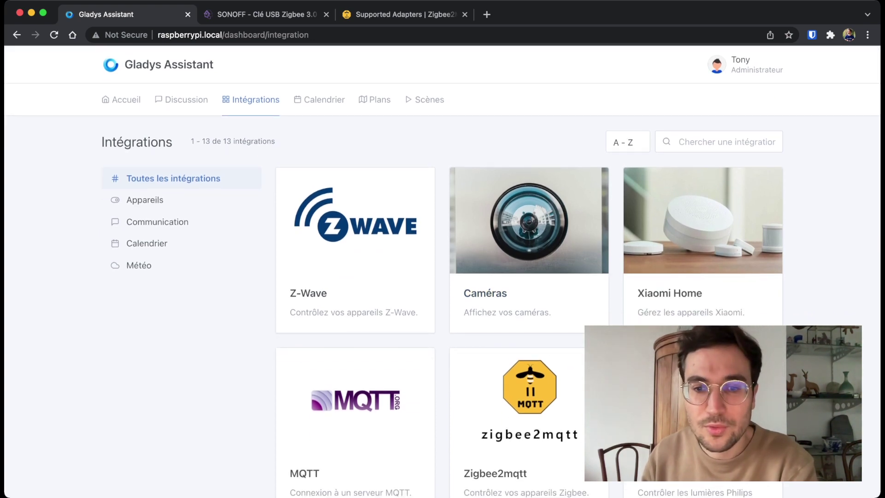
{"action": "scroll", "coordinate": [442, 272], "scroll_direction": "down", "scroll_amount": 3}
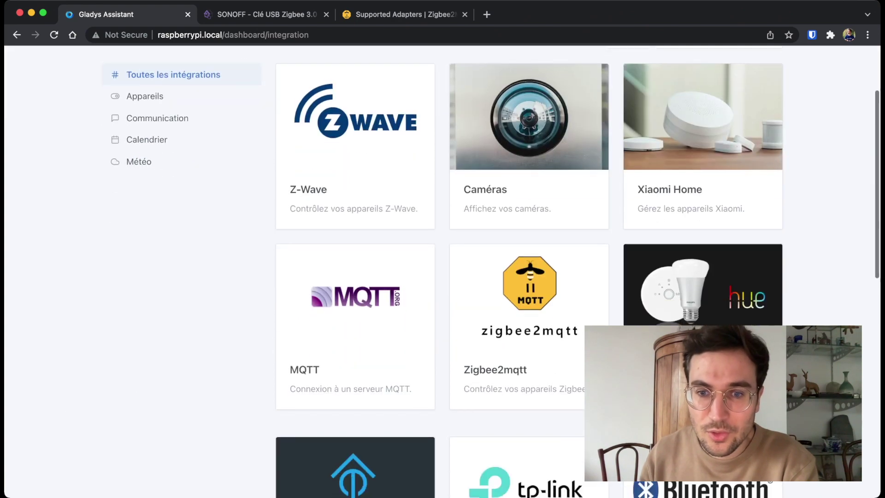
{"action": "left_click", "coordinate": [495, 369]}
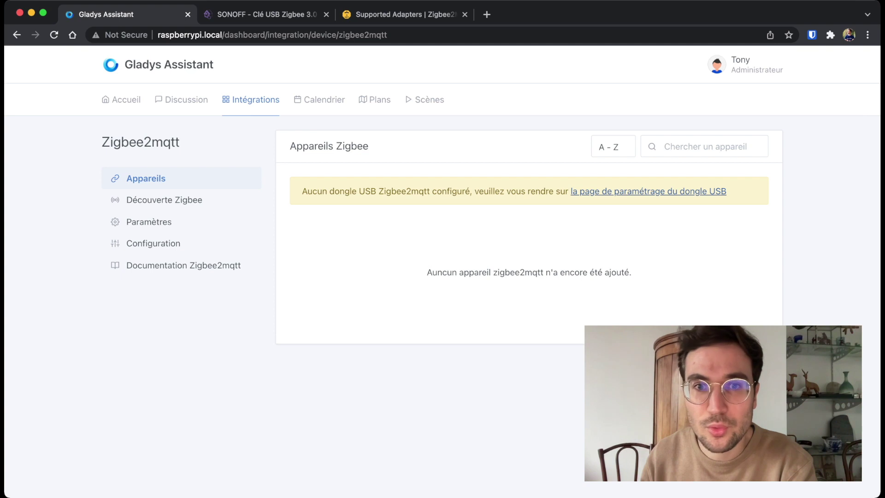
Open the Zigbee2mqtt USB dongle settings page and check the available USB ports.
{"action": "left_click", "coordinate": [647, 191]}
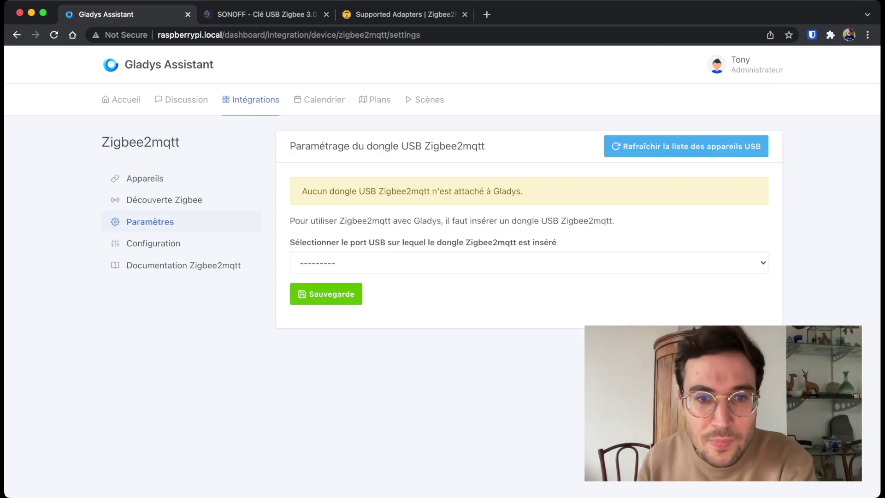
{"action": "left_click", "coordinate": [529, 262]}
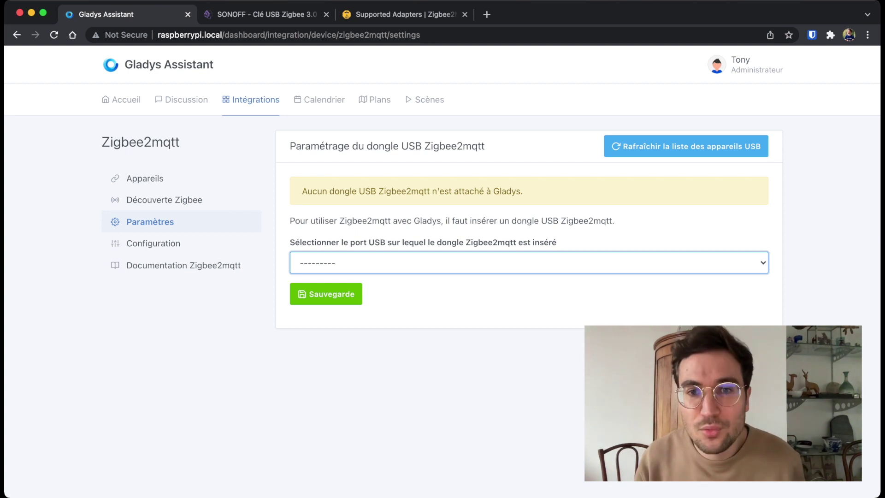
{"action": "key", "text": "super+Tab"}
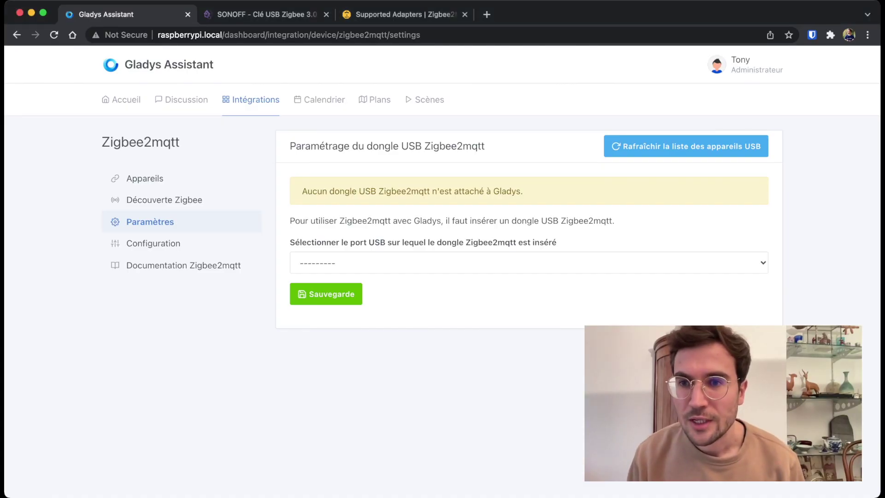
Refresh the USB device list and save /dev/ttyUSB0 - ITead - 10c4 as the Zigbee2mqtt dongle port.
{"action": "left_click", "coordinate": [686, 146]}
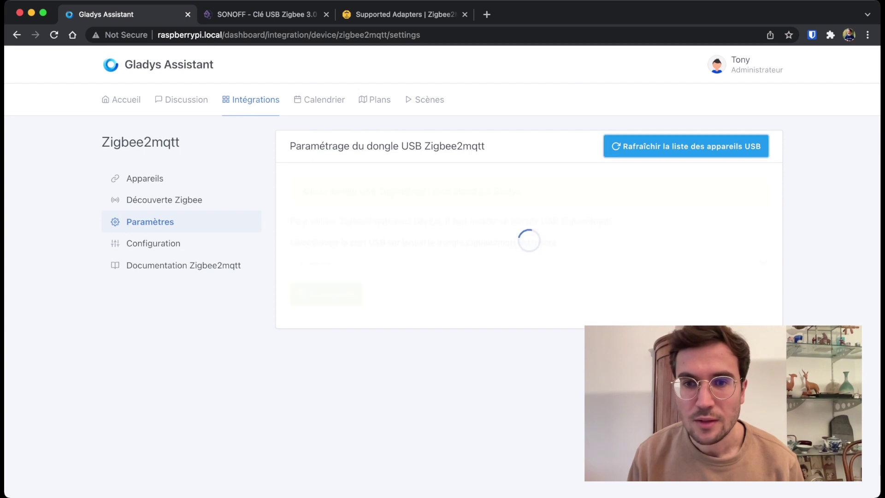
{"action": "left_click", "coordinate": [528, 262]}
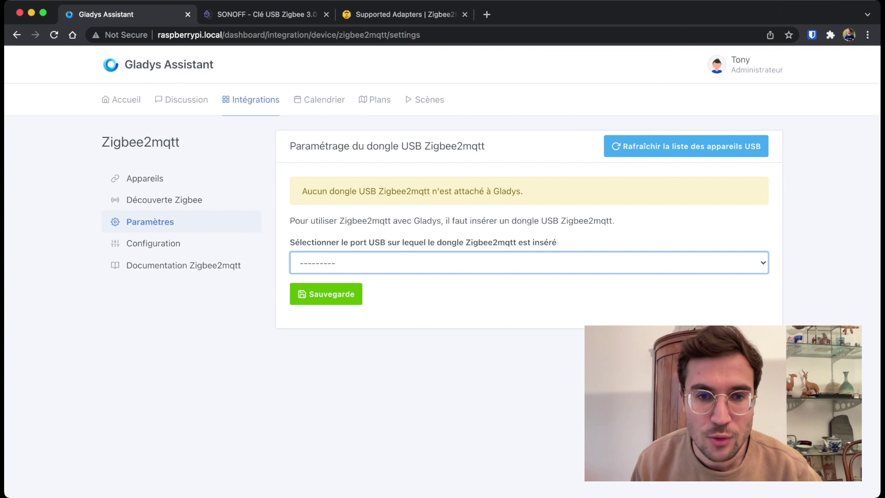
{"action": "left_click", "coordinate": [354, 276]}
{"action": "left_click", "coordinate": [325, 294]}
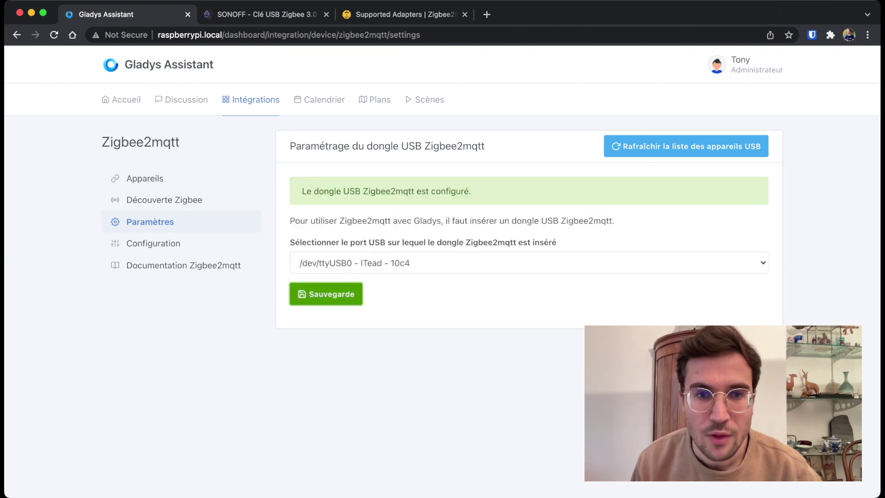
{"action": "triple_click", "coordinate": [386, 191]}
{"action": "left_click", "coordinate": [386, 191]}
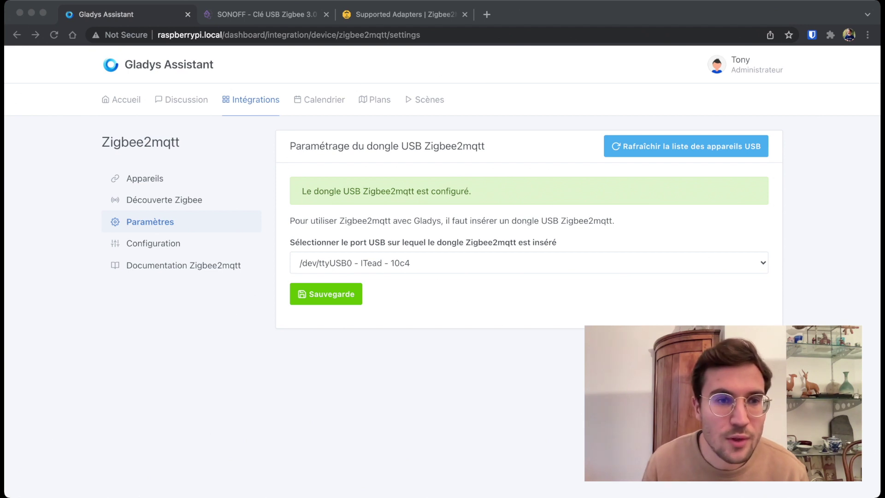
Enable the Zigbee2mqtt service in its configuration and open the Zigbee discovery page.
{"action": "left_click", "coordinate": [154, 244]}
{"action": "left_click", "coordinate": [154, 243]}
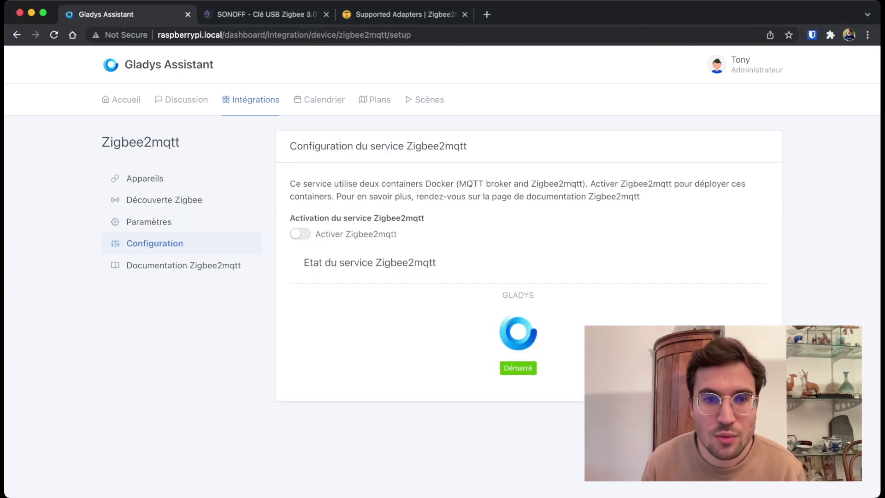
{"action": "left_click", "coordinate": [300, 233]}
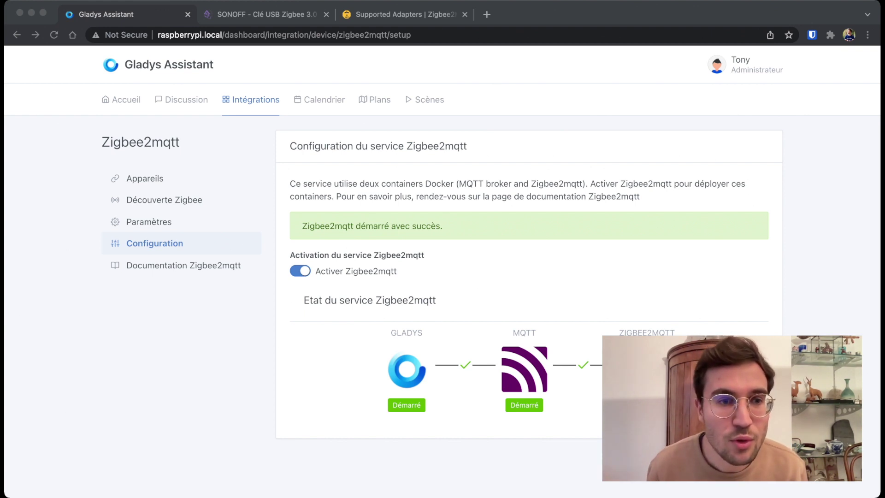
{"action": "left_click", "coordinate": [165, 199]}
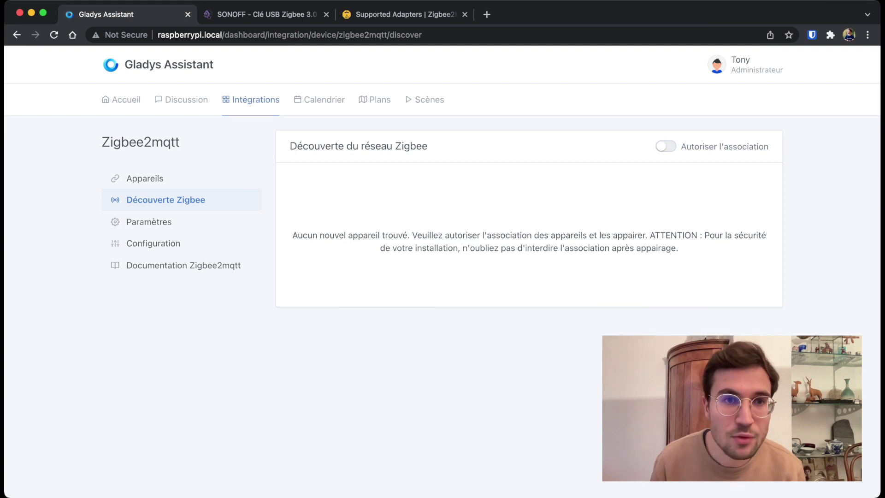
Open the Zigbee2MQTT web interface at raspberrypi.local:8080 in a separate browser tab.
{"action": "left_click_drag", "start_coordinate": [222, 34], "coordinate": [157, 34]}
{"action": "key", "text": "super+c"}
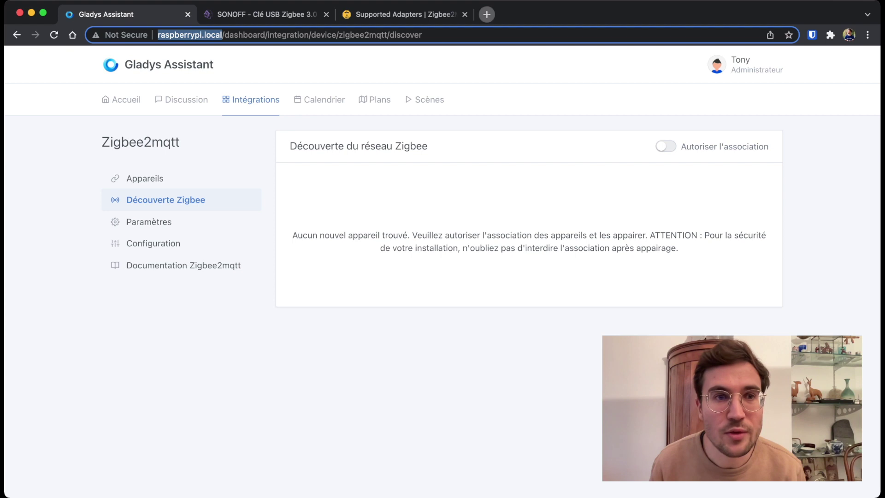
{"action": "key", "text": "super+t"}
{"action": "key", "text": "super+v"}
{"action": "key", "text": "Return"}
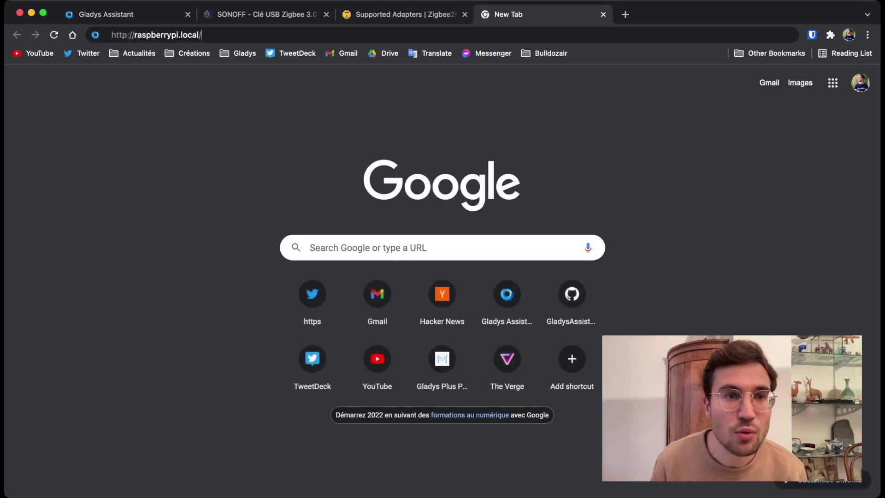
{"action": "key", "text": "super+l"}
{"action": "key", "text": "Right"}
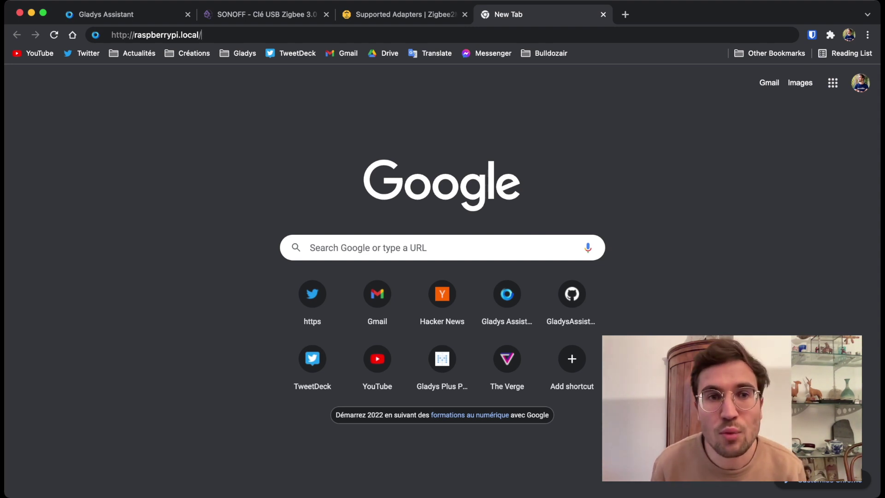
{"action": "key", "text": "BackSpace"}
{"action": "type", "text": ":"}
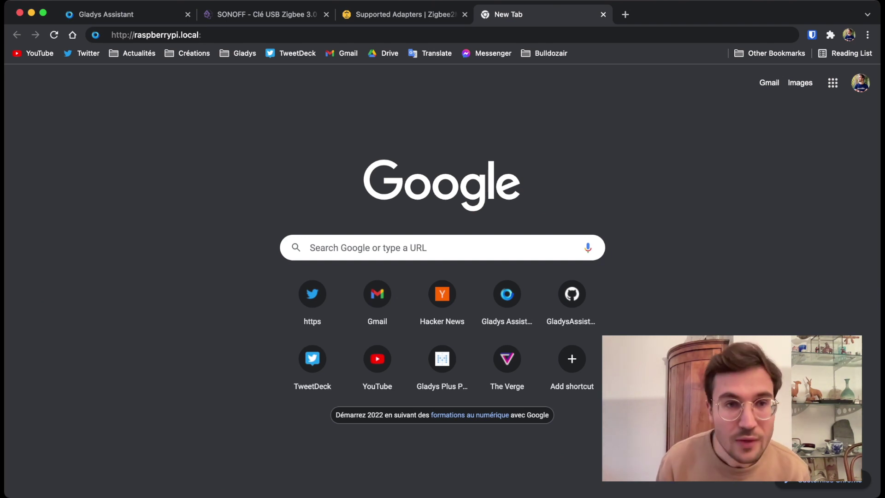
{"action": "type", "text": "8080"}
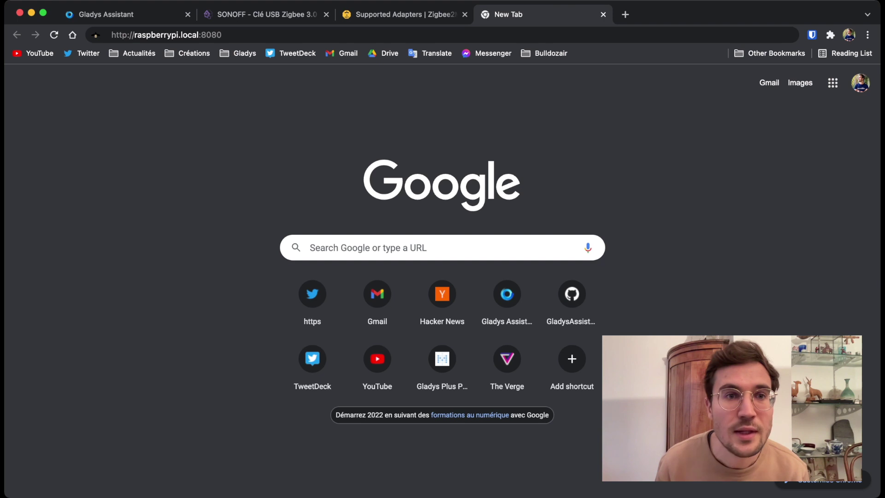
{"action": "key", "text": "Return"}
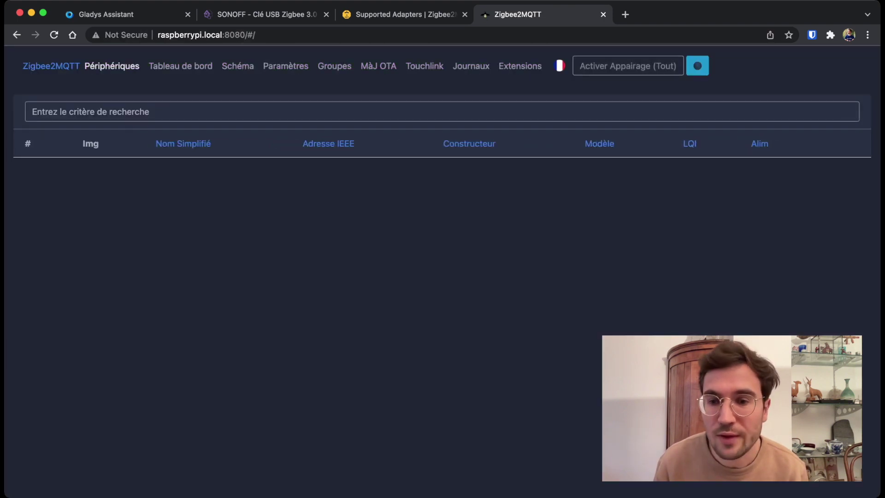
{"action": "key", "text": "super+Tab"}
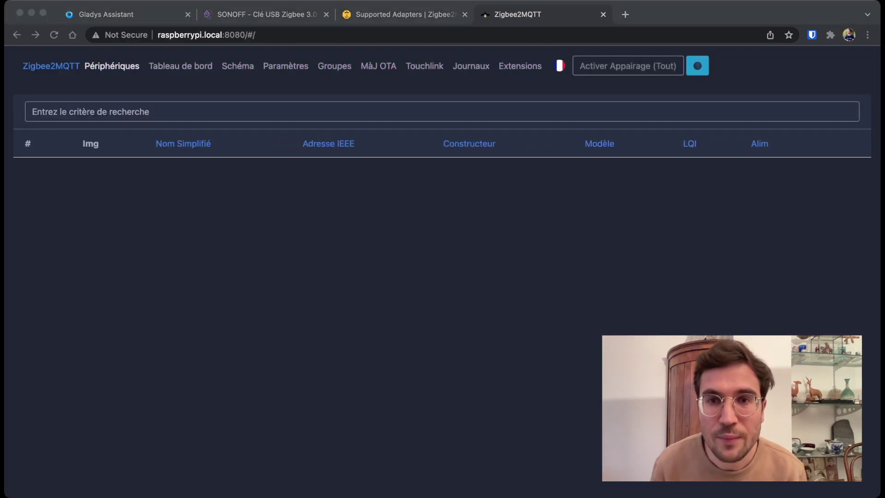
{"action": "key", "text": "super+Tab"}
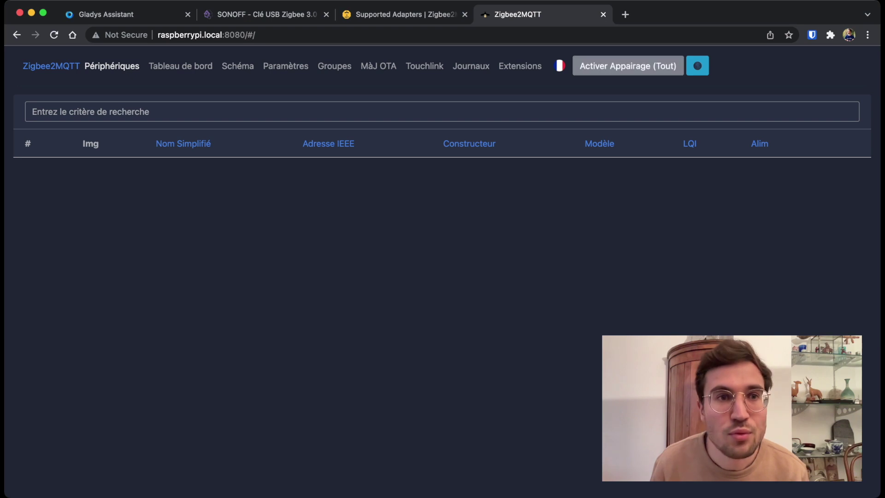
{"action": "key", "text": "super+1"}
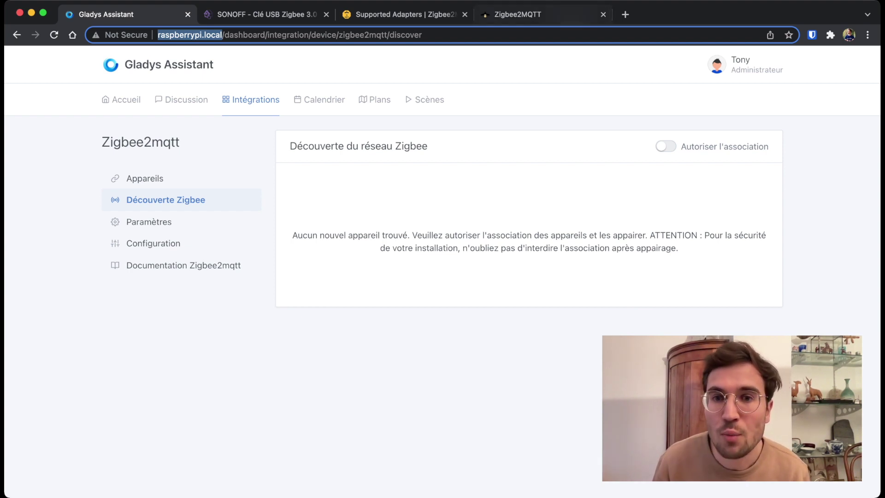
{"action": "key", "text": "super+4"}
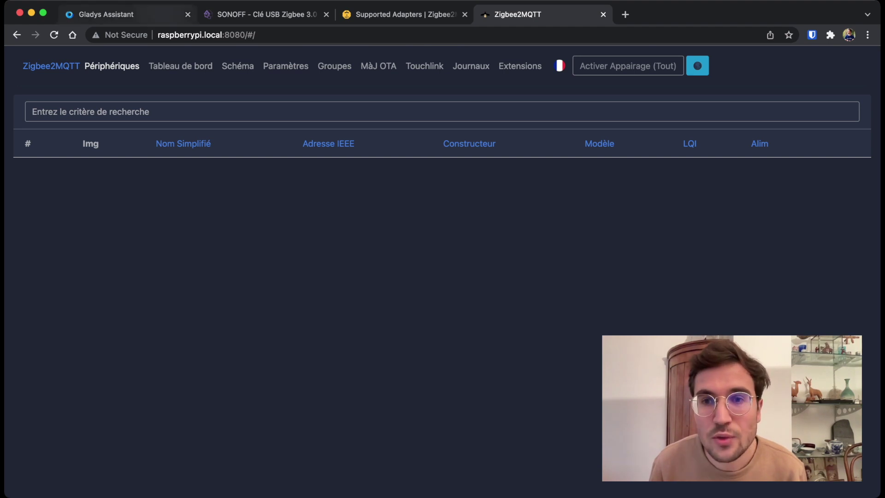
{"action": "left_click", "coordinate": [156, 14]}
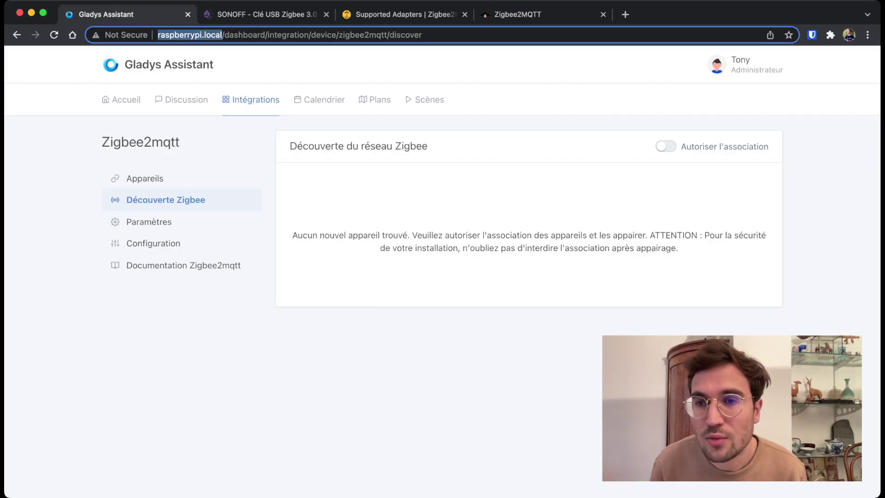
{"action": "key", "text": "super+4"}
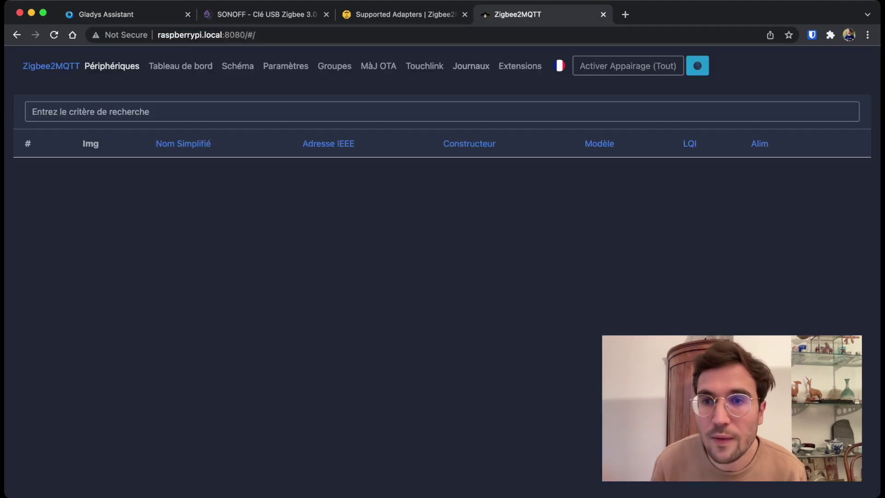
Allow device association on the Gladys Assistant Zigbee discovery page and reload the Zigbee2MQTT device list.
{"action": "key", "text": "super+1"}
{"action": "left_click", "coordinate": [665, 147]}
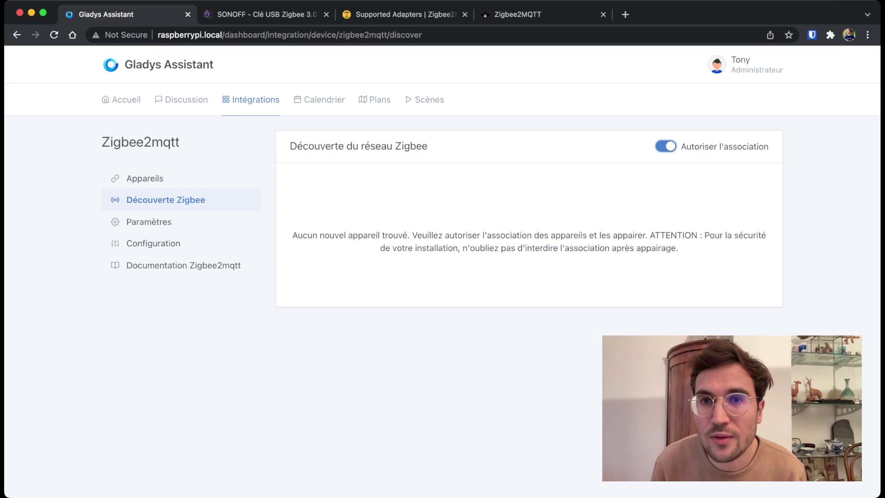
{"action": "key", "text": "super+4"}
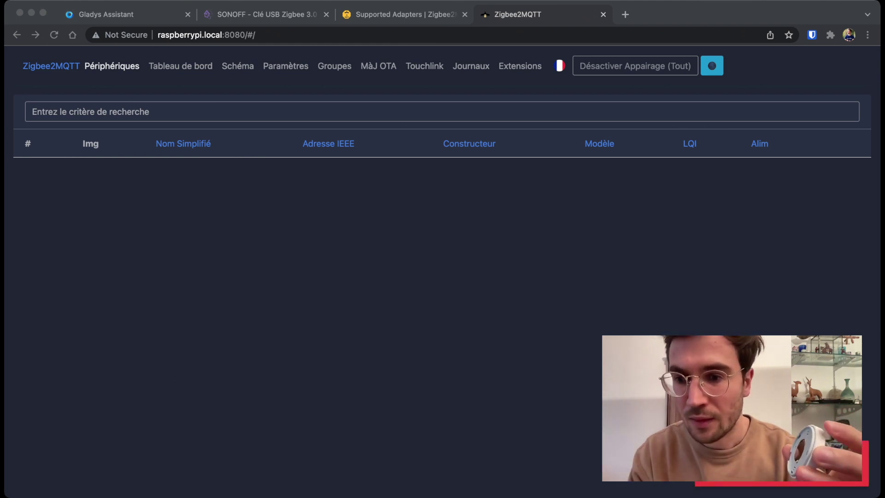
{"action": "key", "text": "super+r"}
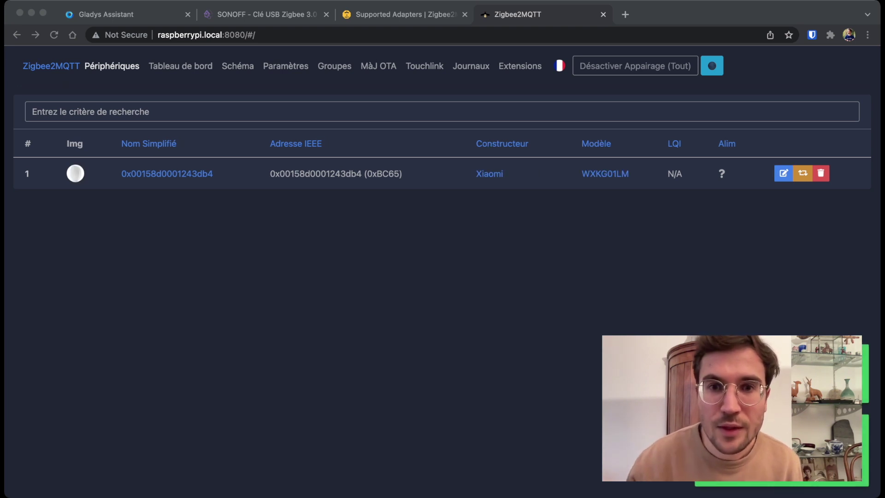
Review the details of the Xiaomi WXKG01LM switch in Zigbee2MQTT and return to the Zigbee discovery page in Gladys Assistant.
{"action": "left_click", "coordinate": [167, 174]}
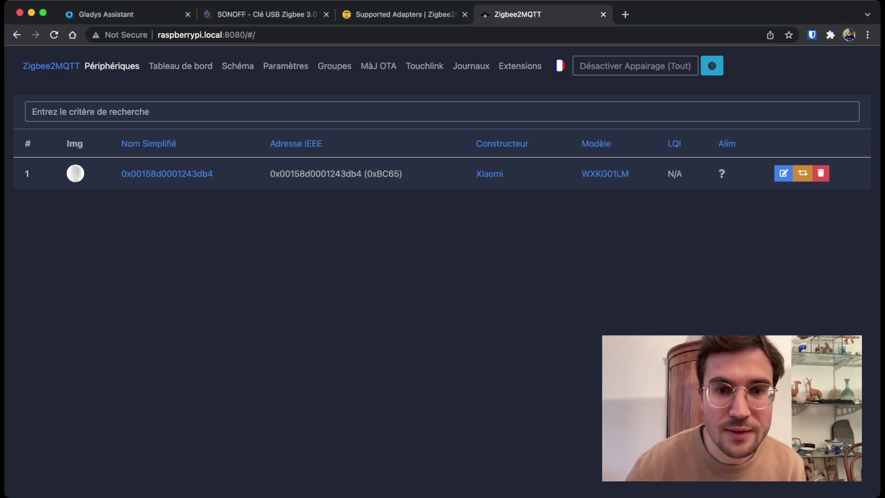
{"action": "left_click", "coordinate": [167, 174]}
{"action": "scroll", "coordinate": [167, 174], "scroll_direction": "down", "scroll_amount": 1}
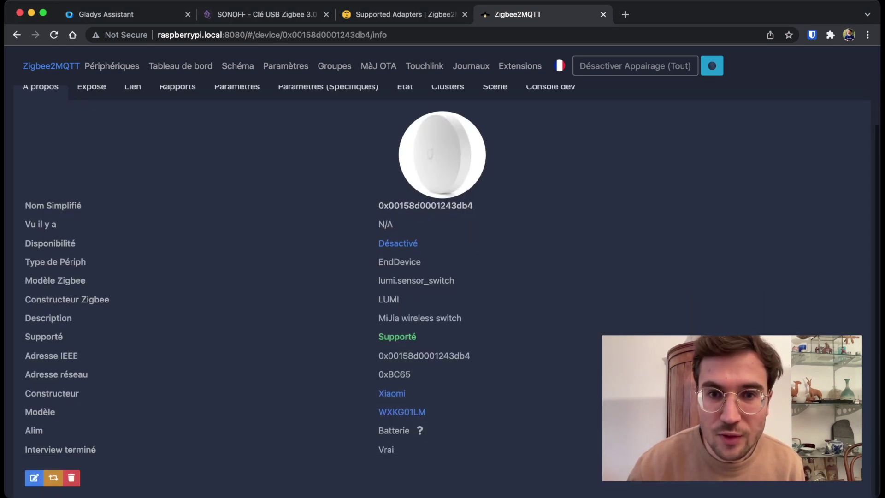
{"action": "scroll", "coordinate": [442, 276], "scroll_direction": "up", "scroll_amount": 1}
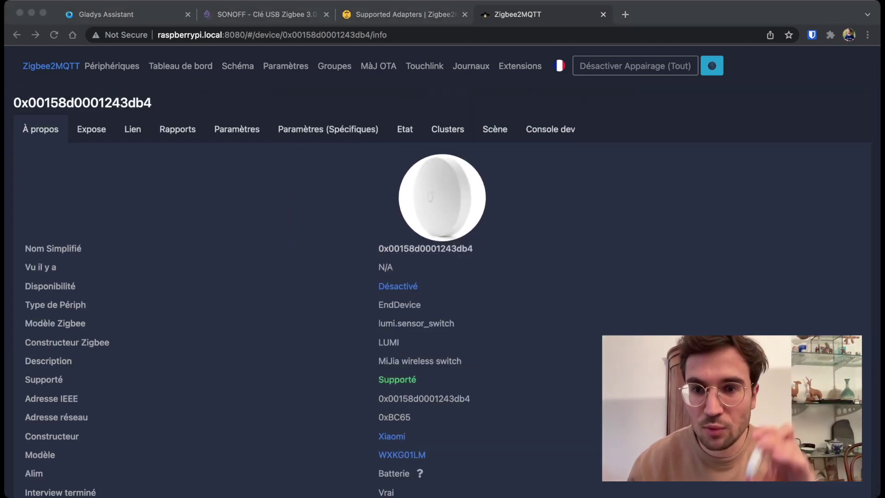
{"action": "key", "text": "super+Tab"}
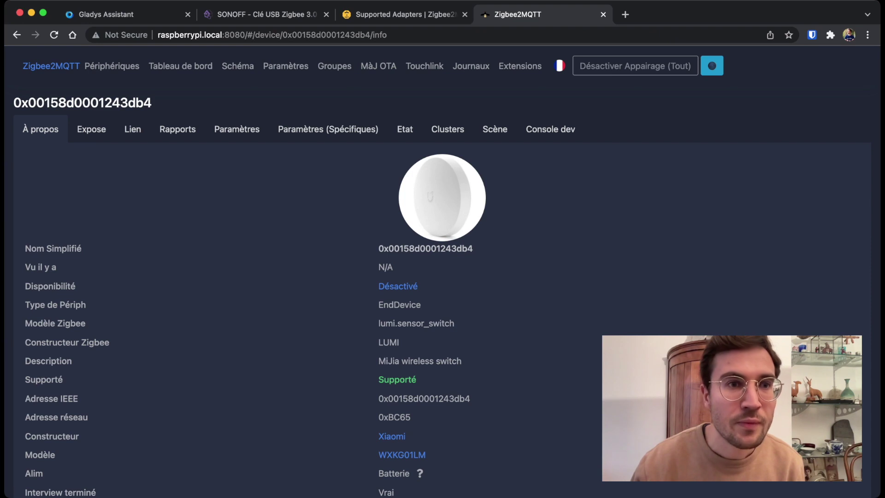
{"action": "left_click", "coordinate": [111, 65]}
{"action": "left_click", "coordinate": [121, 14]}
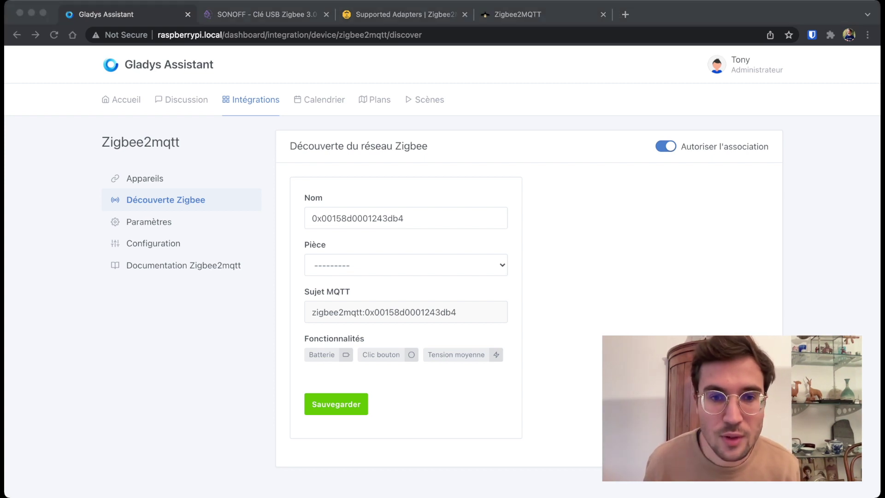
Save the discovered Xiaomi device without a room and open the list of Zigbee devices.
{"action": "key", "text": "super+Tab"}
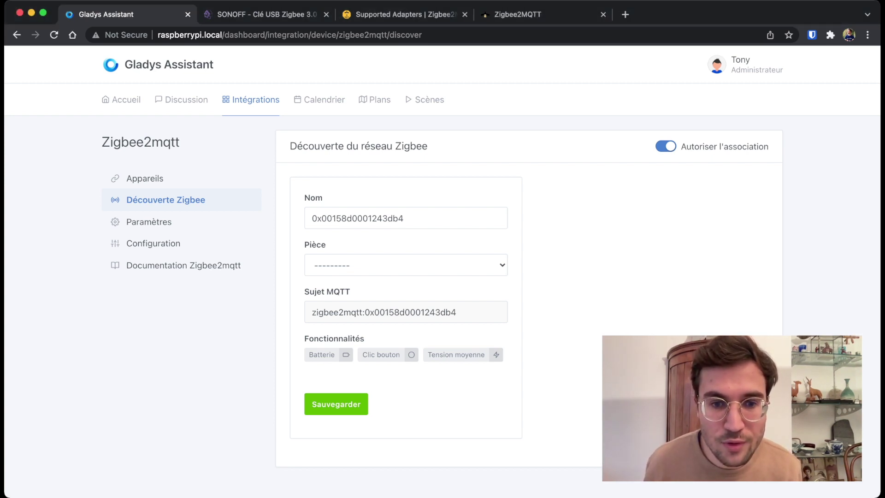
{"action": "left_click", "coordinate": [336, 404]}
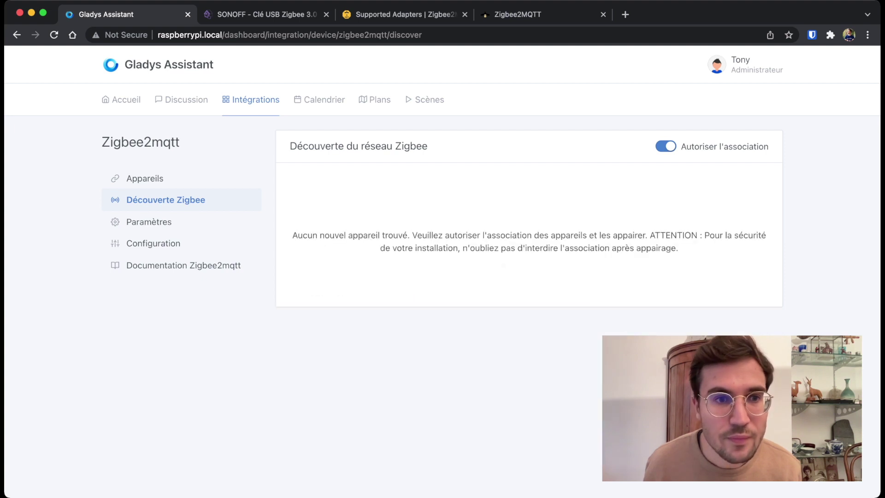
{"action": "left_click", "coordinate": [145, 179]}
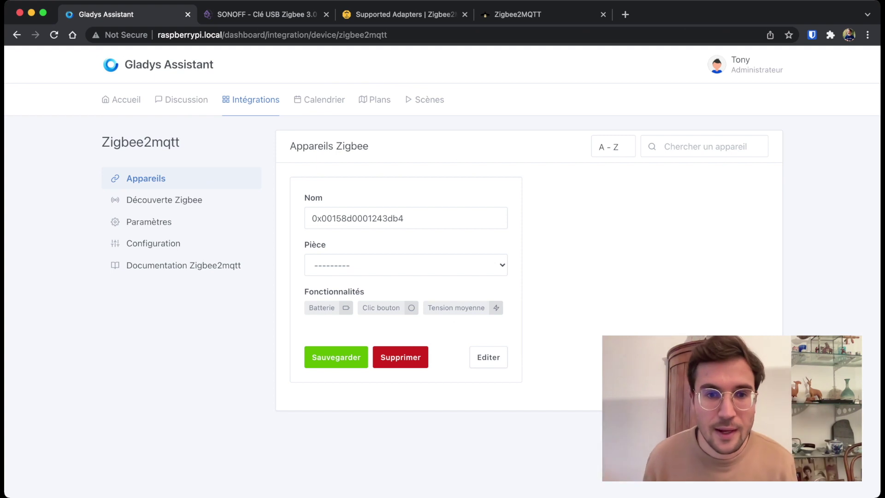
Assign the Xiaomi device to the Cuisine room, rename it "Bouton Xiaomi" and save it.
{"action": "left_click", "coordinate": [405, 265]}
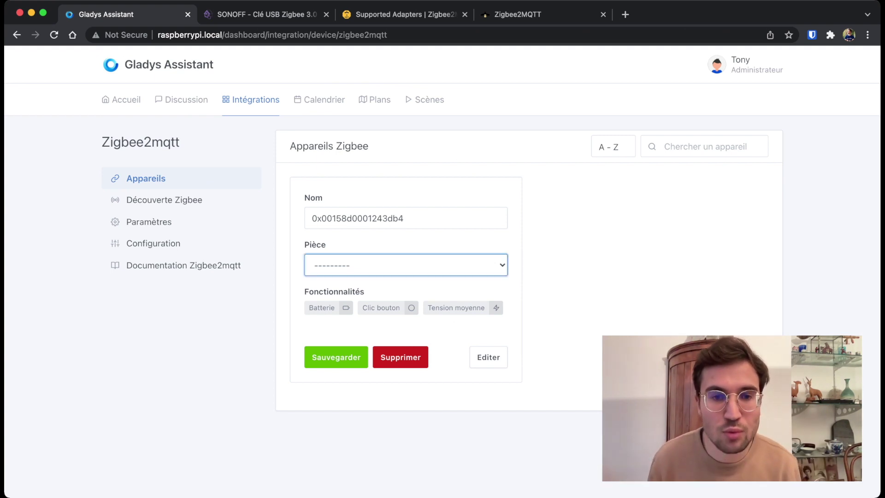
{"action": "key", "text": "c"}
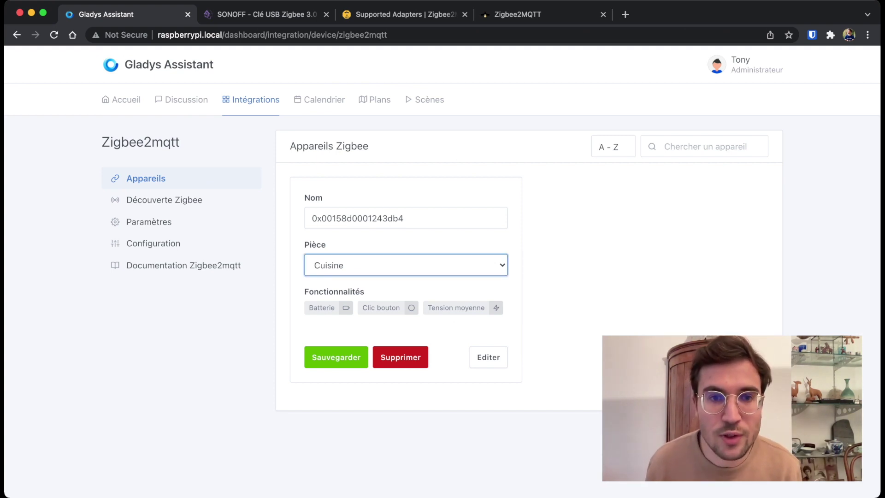
{"action": "key", "text": "shift+Tab"}
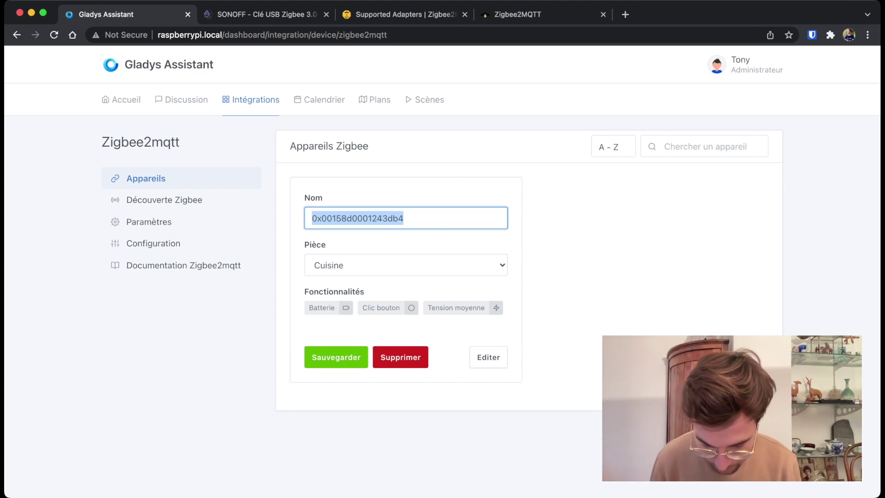
{"action": "type", "text": "Bouton Xiaomi"}
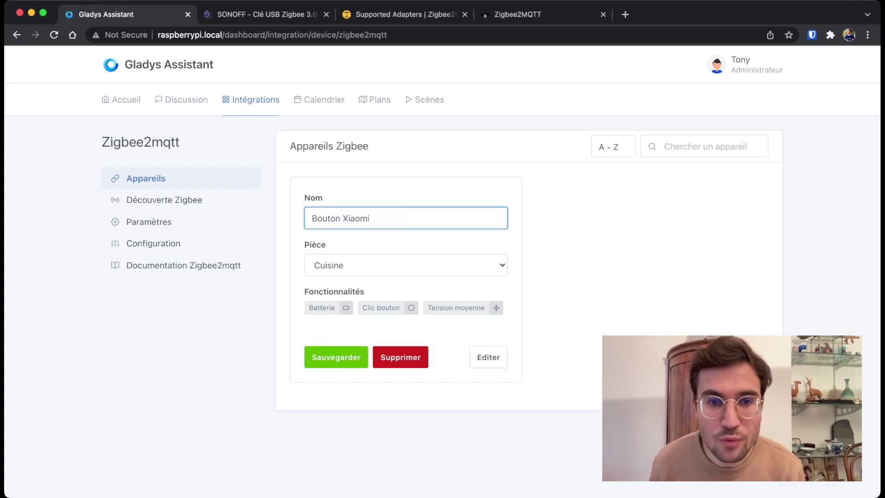
{"action": "left_click", "coordinate": [336, 357]}
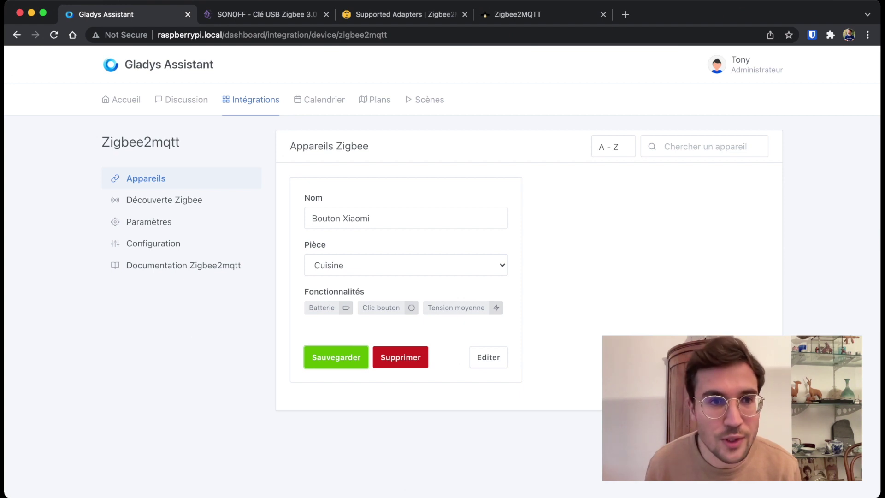
Create a new home dashboard named "Dashboard" and leave the dashboard creation form.
{"action": "left_click", "coordinate": [121, 100]}
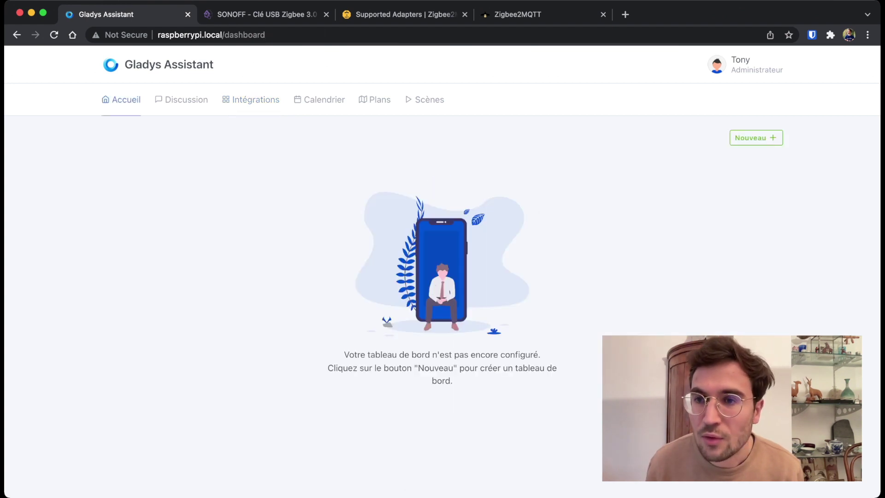
{"action": "left_click", "coordinate": [755, 137]}
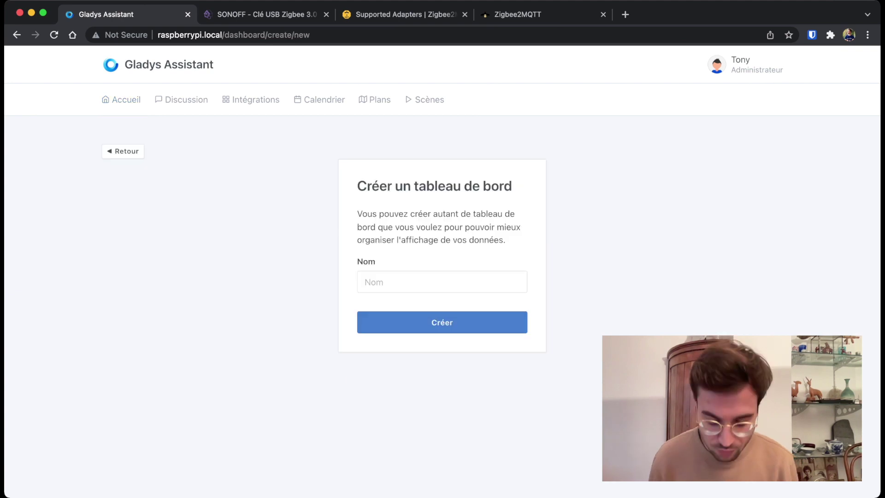
{"action": "type", "text": "Dashboard"}
{"action": "key", "text": "Return"}
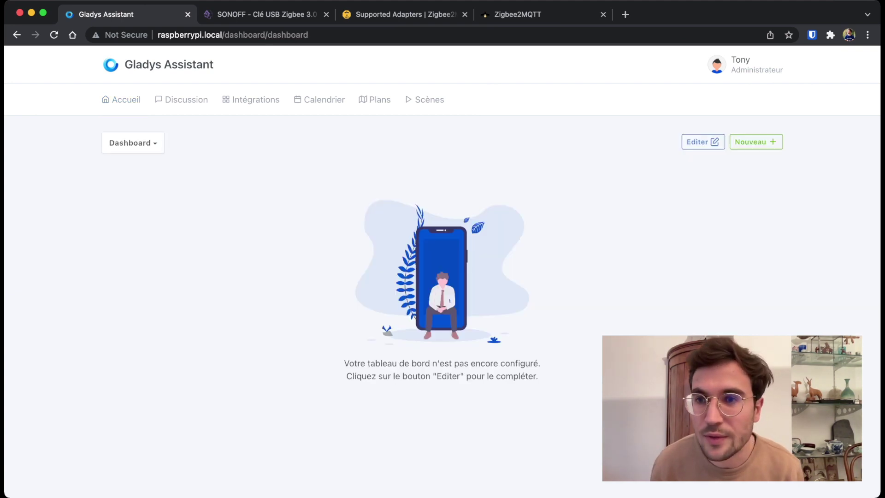
{"action": "left_click", "coordinate": [756, 142]}
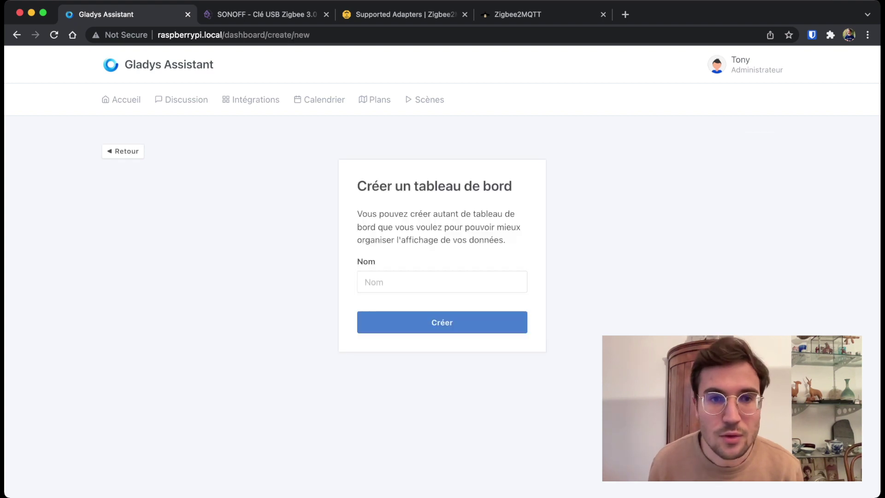
{"action": "left_click", "coordinate": [123, 151]}
Edit the dashboard and add an "Appareils de la pièce" box for the Cuisine room in Colonne 1.
{"action": "left_click", "coordinate": [697, 142]}
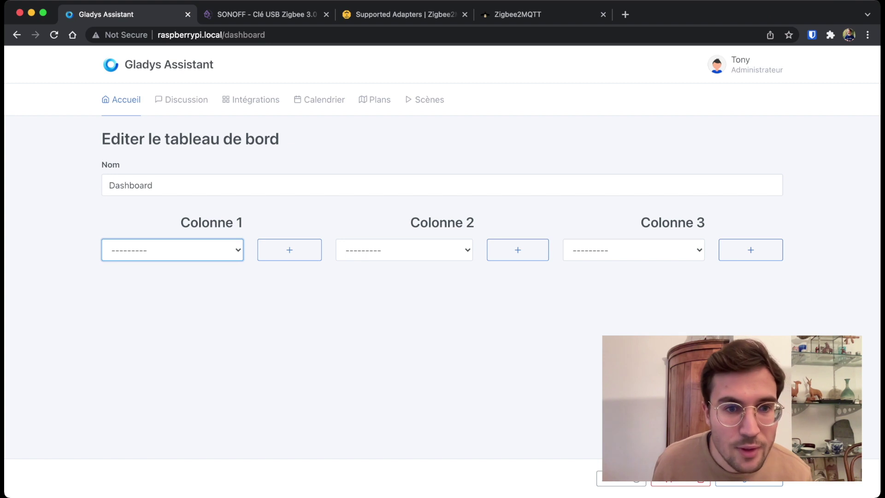
{"action": "left_click", "coordinate": [290, 250]}
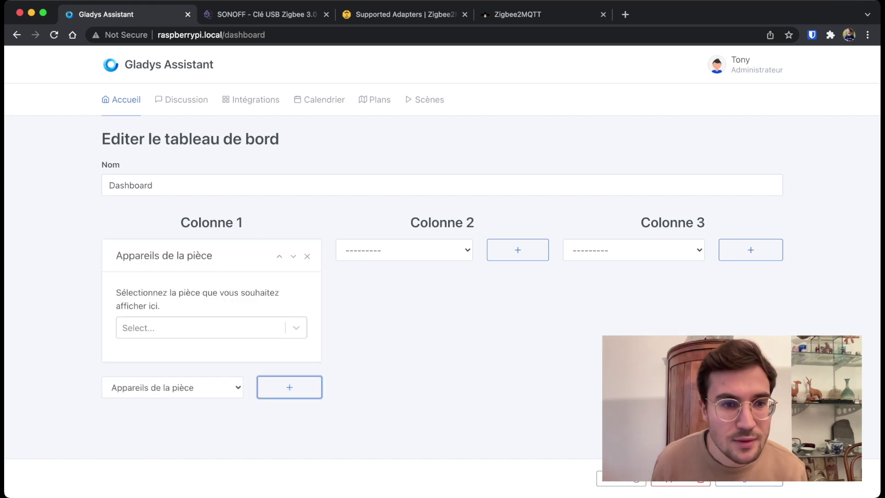
{"action": "left_click", "coordinate": [211, 327]}
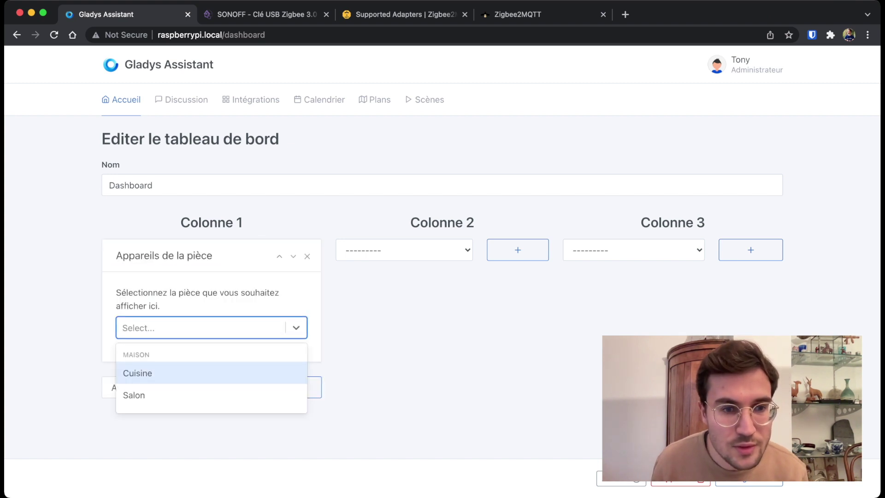
{"action": "left_click", "coordinate": [211, 373]}
Include Batterie, Clic bouton and Tension moyenne in the Cuisine box and save the dashboard.
{"action": "left_click", "coordinate": [211, 403]}
{"action": "left_click", "coordinate": [190, 341]}
{"action": "left_click", "coordinate": [256, 275]}
{"action": "left_click", "coordinate": [190, 321]}
{"action": "left_click", "coordinate": [251, 291]}
{"action": "left_click", "coordinate": [190, 336]}
{"action": "left_click", "coordinate": [749, 479]}
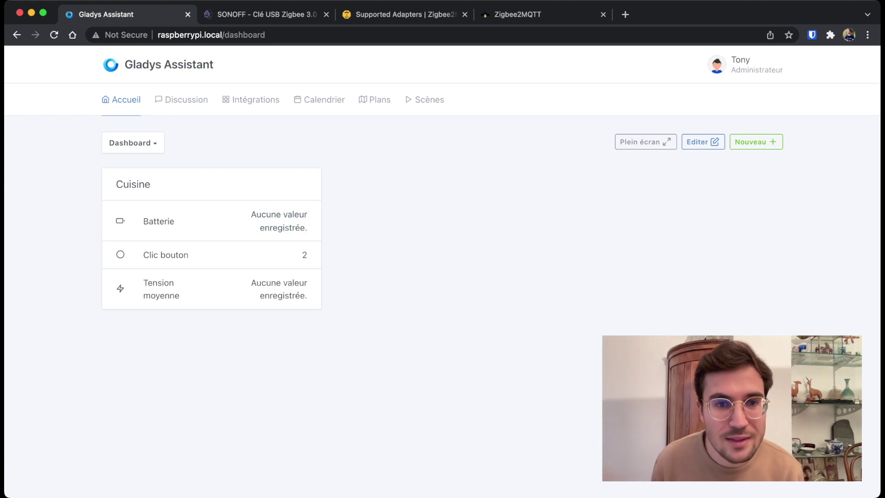
Check the Bouton Xiaomi device in the Zigbee2mqtt integration and return to the home dashboard.
{"action": "left_click", "coordinate": [251, 100]}
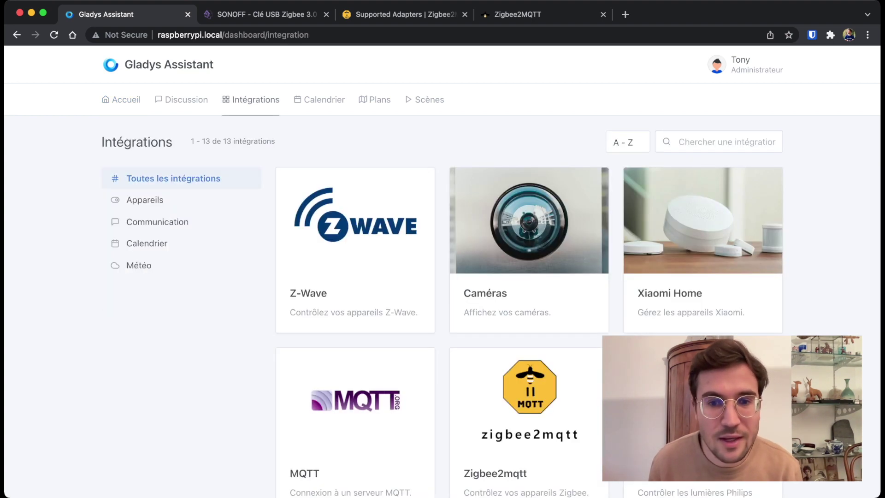
{"action": "left_click", "coordinate": [528, 405]}
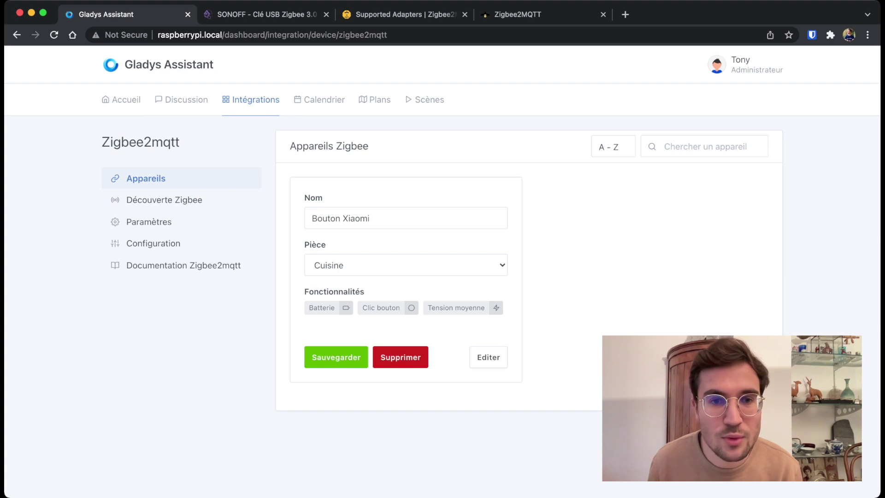
{"action": "left_click", "coordinate": [121, 100]}
Review the Xiaomi WXKG01LM switch's details in the Zigbee2MQTT web interface and return to the Gladys Assistant dashboard.
{"action": "left_click", "coordinate": [559, 15]}
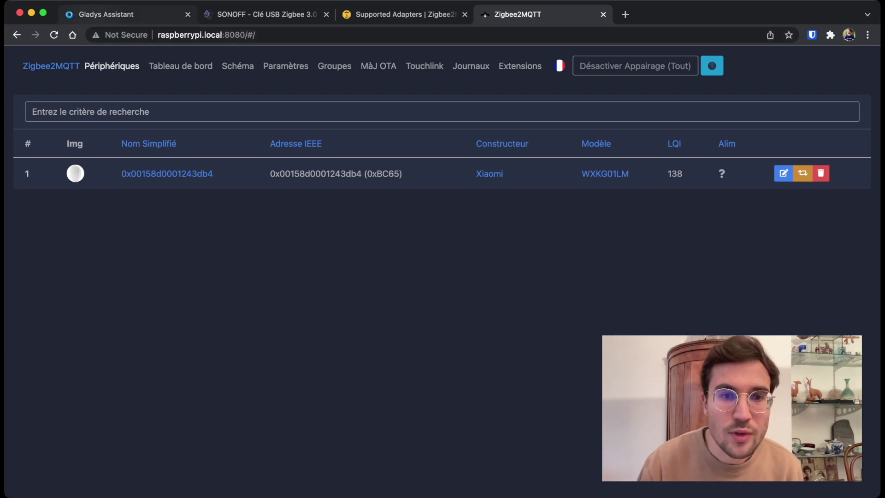
{"action": "left_click", "coordinate": [92, 15]}
{"action": "left_click", "coordinate": [530, 15]}
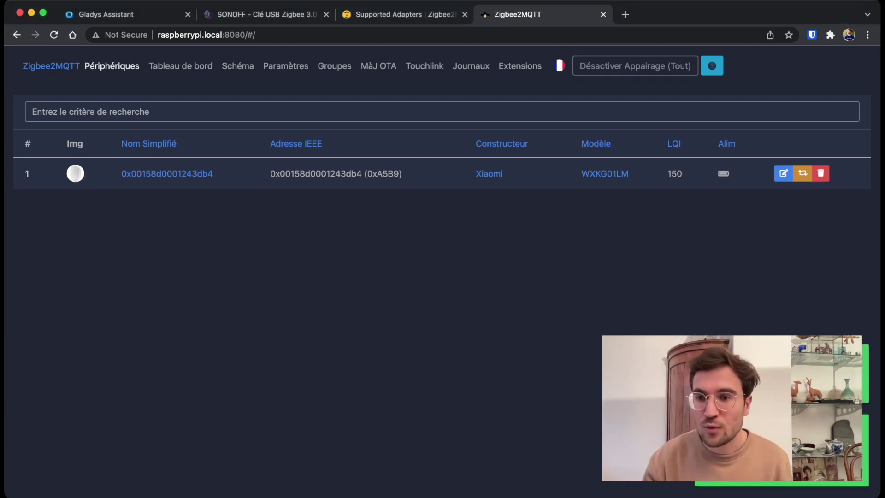
{"action": "left_click", "coordinate": [167, 173]}
{"action": "scroll", "coordinate": [442, 290], "scroll_direction": "down", "scroll_amount": 1}
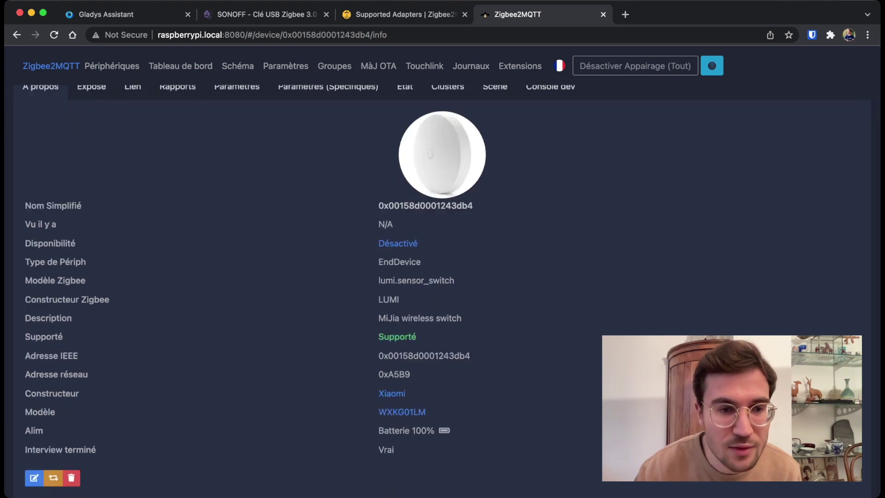
{"action": "key", "text": "super+1"}
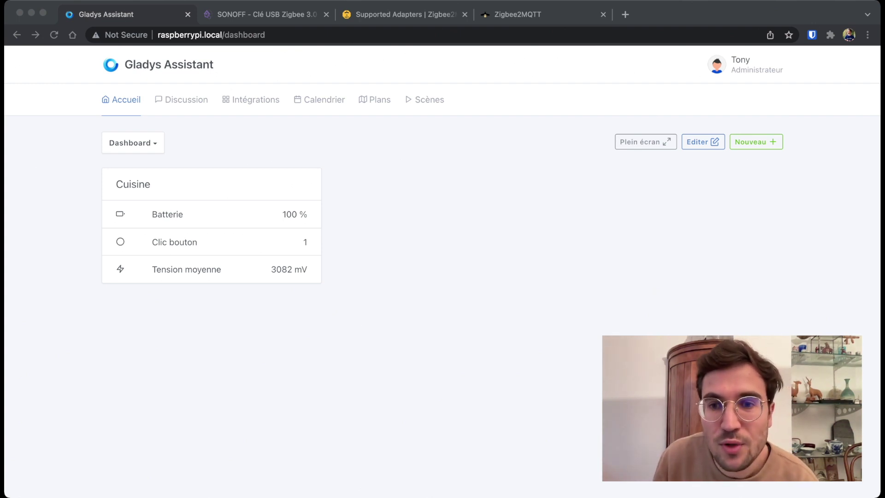
Switch to the Zigbee2MQTT documentation site and open its list of supported Zigbee devices from the Supported Hardware page.
{"action": "key", "text": "super+Tab"}
{"action": "key", "text": "super+3"}
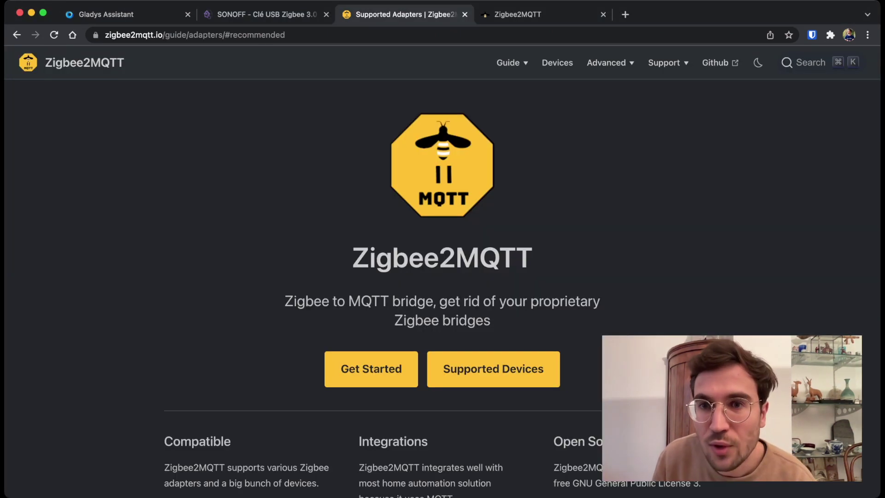
{"action": "left_click", "coordinate": [371, 368]}
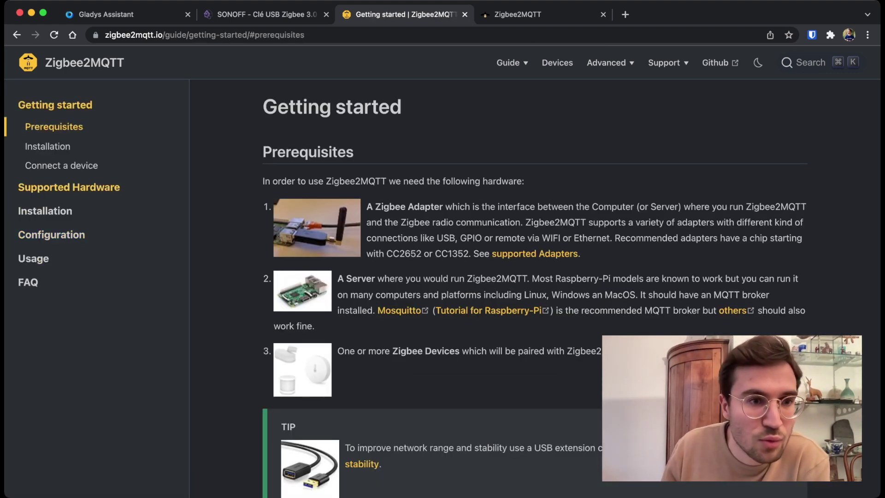
{"action": "left_click", "coordinate": [69, 187]}
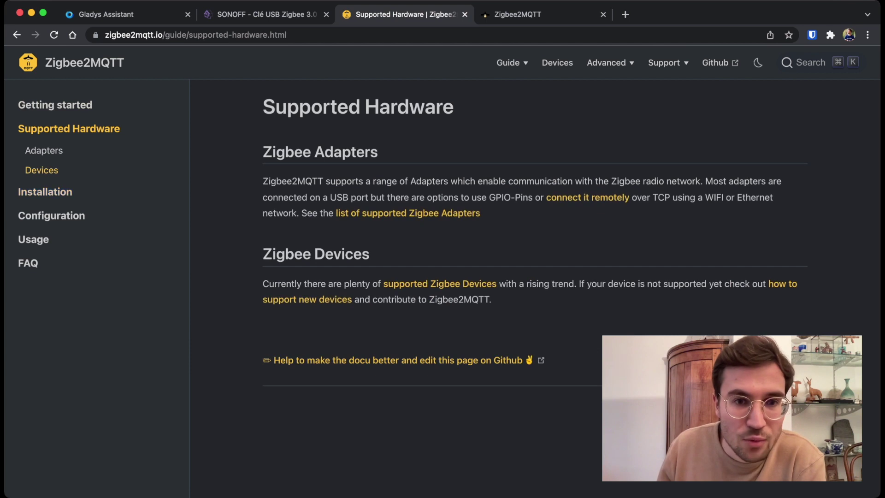
{"action": "left_click", "coordinate": [42, 170]}
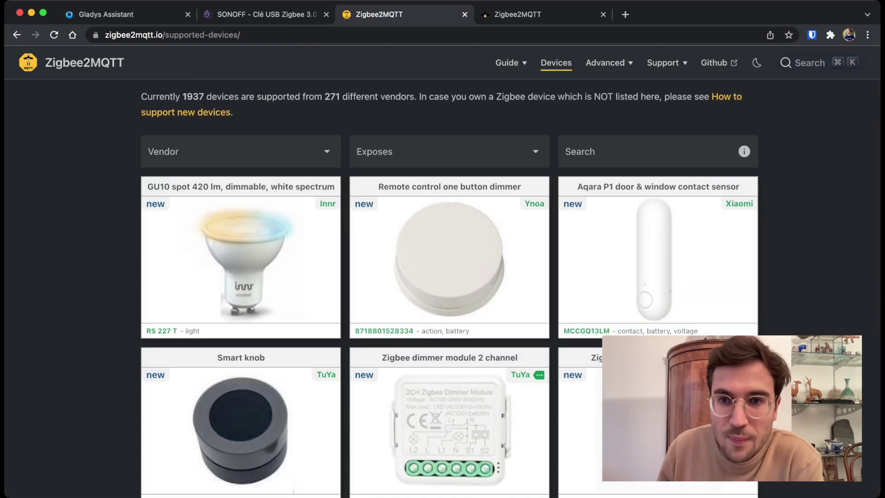
Search the supported devices for "xiaomi" and look through the models for the MiJia wireless switch.
{"action": "left_click", "coordinate": [645, 152]}
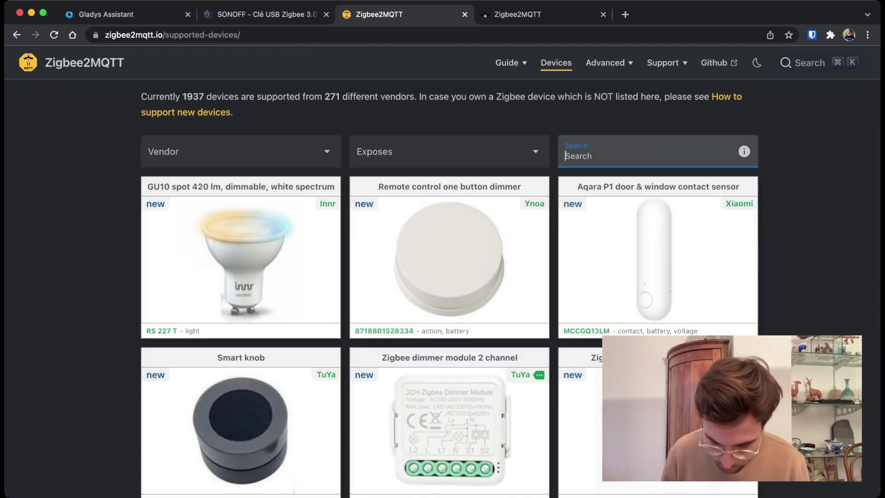
{"action": "type", "text": "xiaomi"}
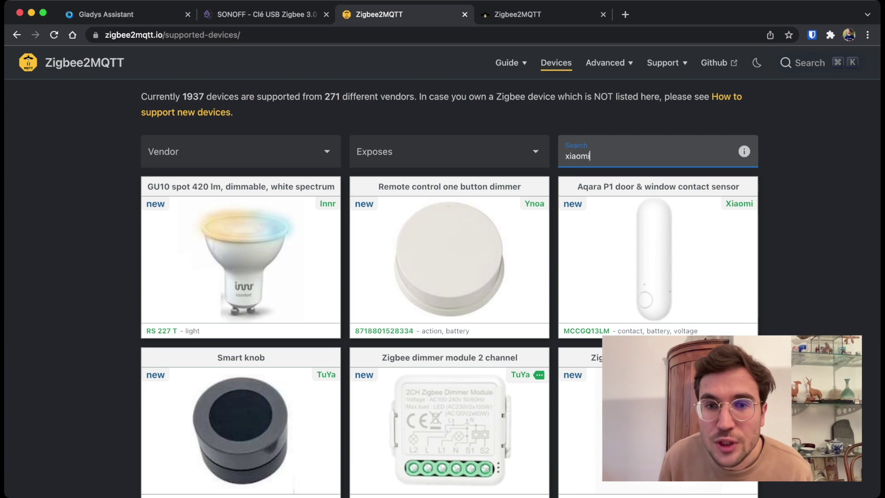
{"action": "scroll", "coordinate": [449, 288], "scroll_direction": "down", "scroll_amount": 10}
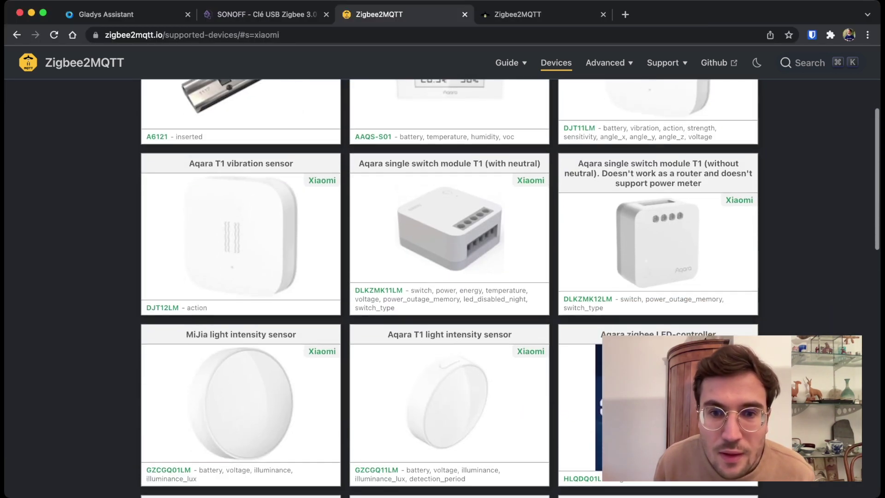
{"action": "scroll", "coordinate": [449, 288], "scroll_direction": "down", "scroll_amount": 12}
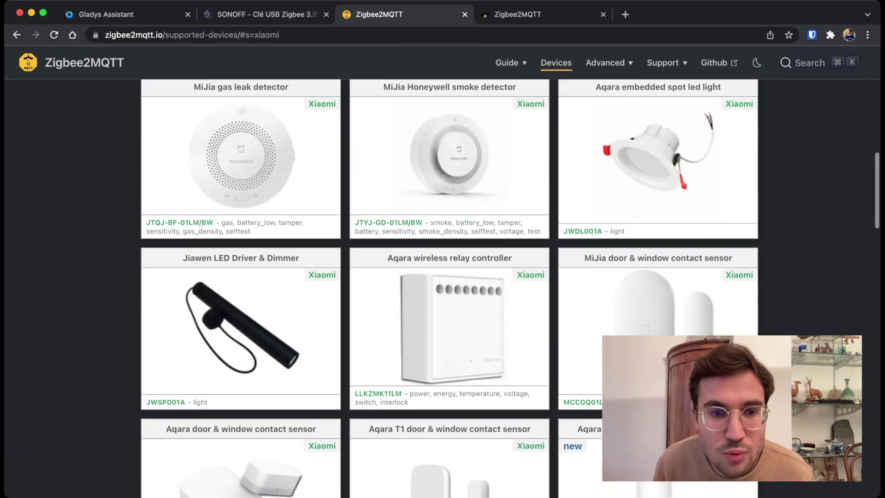
{"action": "scroll", "coordinate": [449, 285], "scroll_direction": "down", "scroll_amount": 15}
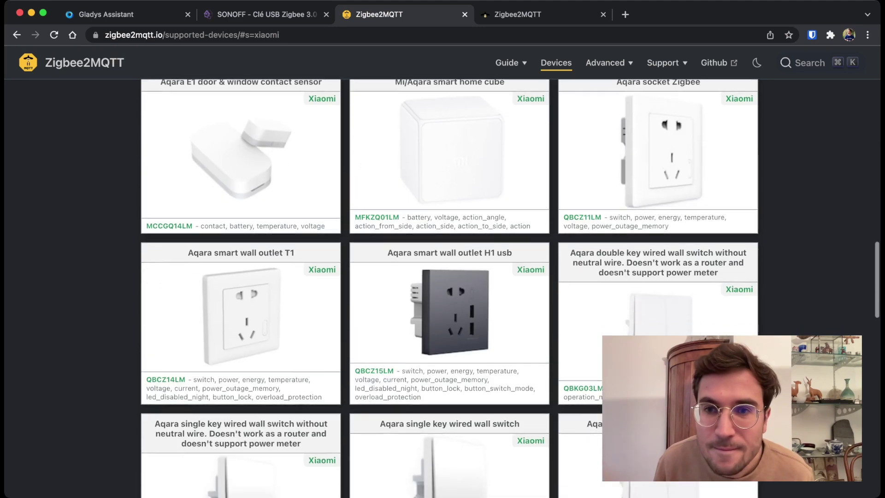
{"action": "scroll", "coordinate": [449, 288], "scroll_direction": "down", "scroll_amount": 15}
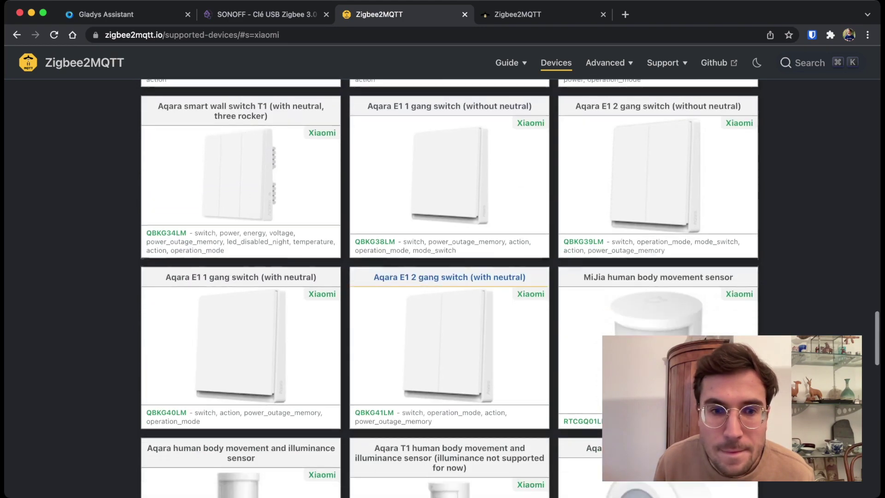
{"action": "scroll", "coordinate": [449, 288], "scroll_direction": "down", "scroll_amount": 15}
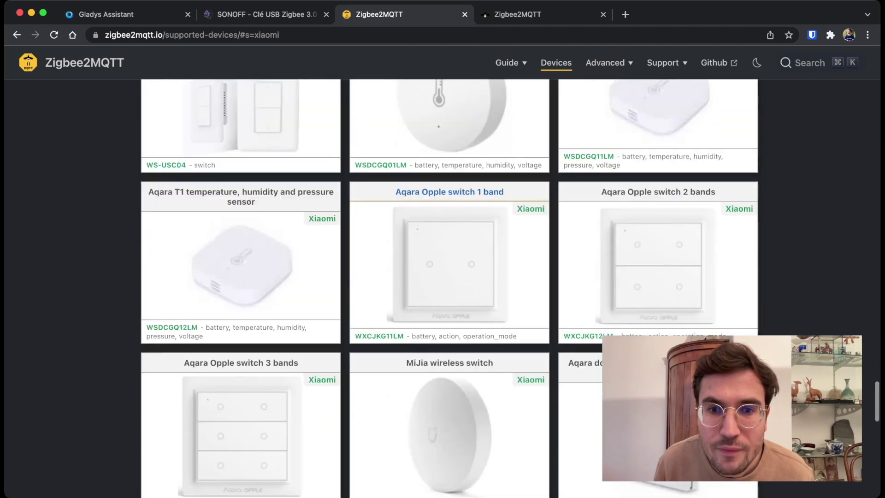
{"action": "scroll", "coordinate": [449, 276], "scroll_direction": "down", "scroll_amount": 5}
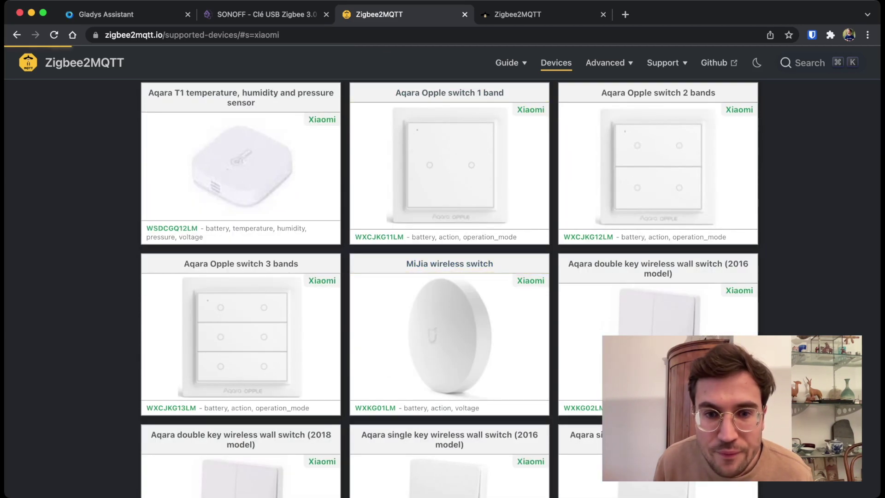
Open the MiJia wireless switch WXKG01LM documentation and read its Pairing instructions.
{"action": "left_click", "coordinate": [449, 332]}
{"action": "scroll", "coordinate": [449, 331], "scroll_direction": "down", "scroll_amount": 3}
{"action": "scroll", "coordinate": [443, 286], "scroll_direction": "down", "scroll_amount": 7}
{"action": "scroll", "coordinate": [442, 286], "scroll_direction": "up", "scroll_amount": 2}
{"action": "mouse_move", "coordinate": [141, 190]}
{"action": "left_mouse_down"}
{"action": "mouse_move", "coordinate": [141, 270]}
{"action": "mouse_move", "coordinate": [148, 190]}
{"action": "left_mouse_up"}
{"action": "left_click", "coordinate": [152, 249]}
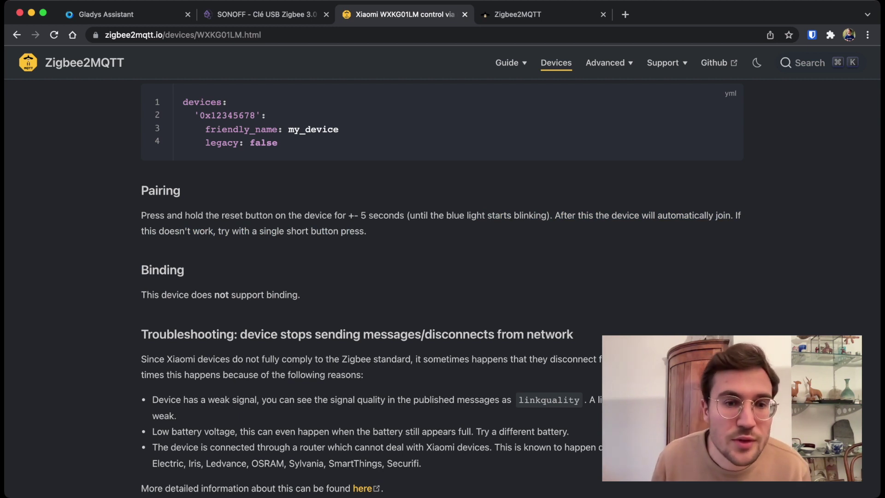
Return to the supported device list, open the Aqara temperature, humidity and pressure sensor WSDCGQ11LM, and read its Pairing instructions.
{"action": "left_click", "coordinate": [17, 35]}
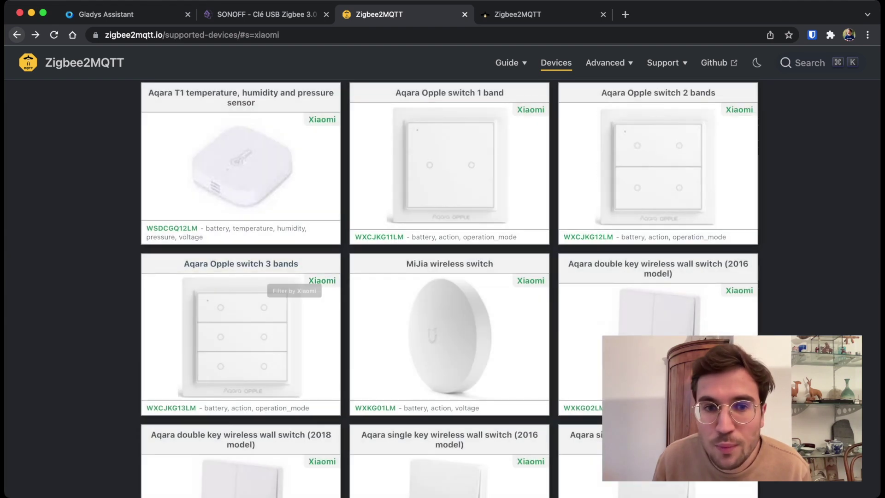
{"action": "scroll", "coordinate": [428, 318], "scroll_direction": "up", "scroll_amount": 5}
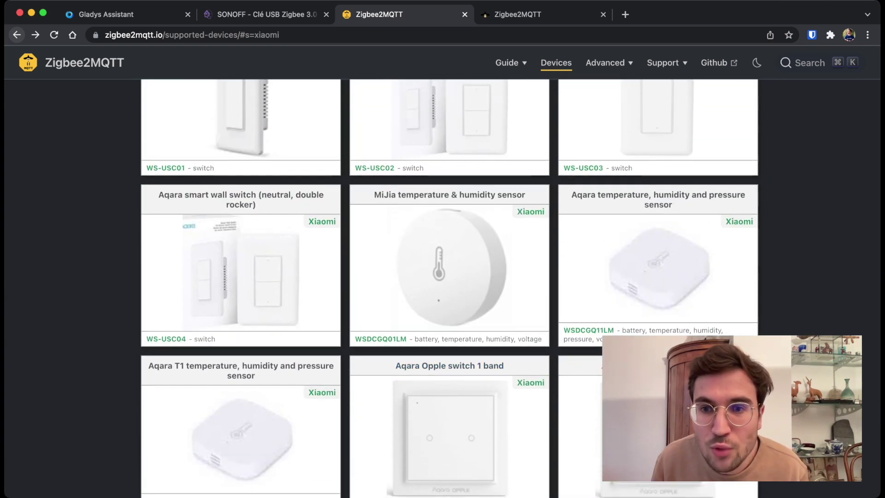
{"action": "scroll", "coordinate": [449, 288], "scroll_direction": "up", "scroll_amount": 6}
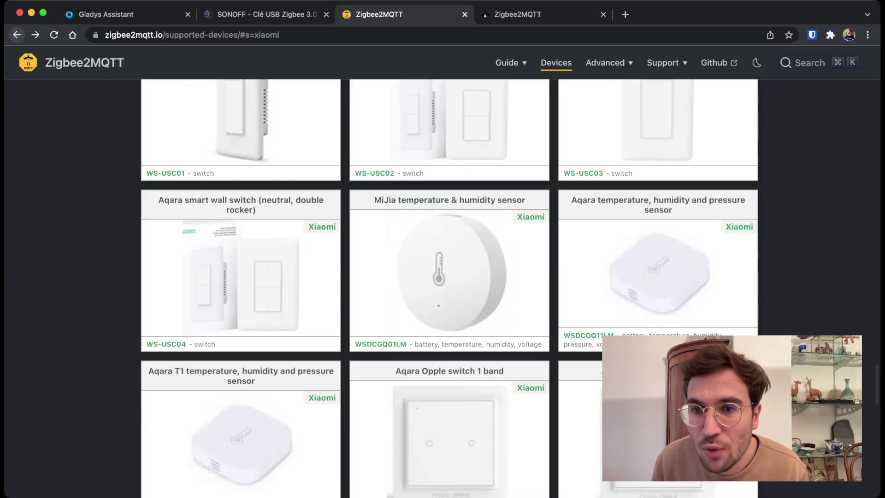
{"action": "left_click", "coordinate": [658, 272]}
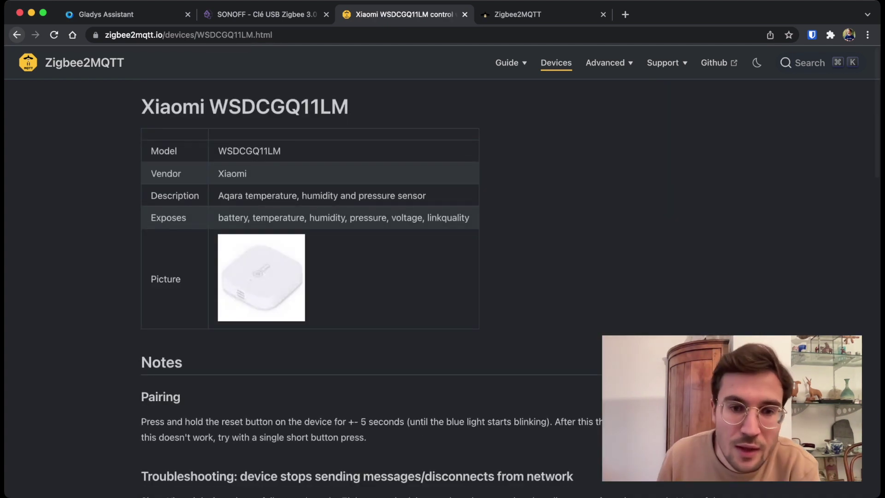
{"action": "scroll", "coordinate": [442, 276], "scroll_direction": "down", "scroll_amount": 3}
{"action": "left_click_drag", "start_coordinate": [240, 276], "coordinate": [364, 310]}
{"action": "left_click", "coordinate": [364, 309]}
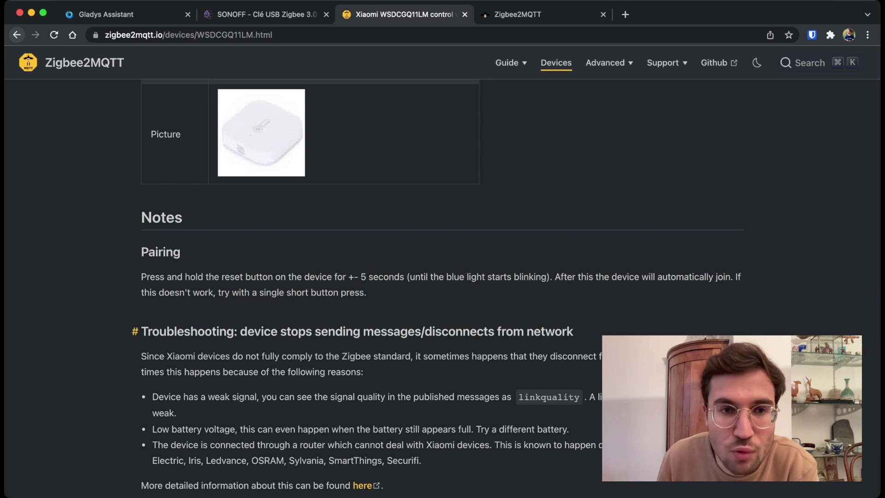
{"action": "scroll", "coordinate": [443, 276], "scroll_direction": "up", "scroll_amount": 3}
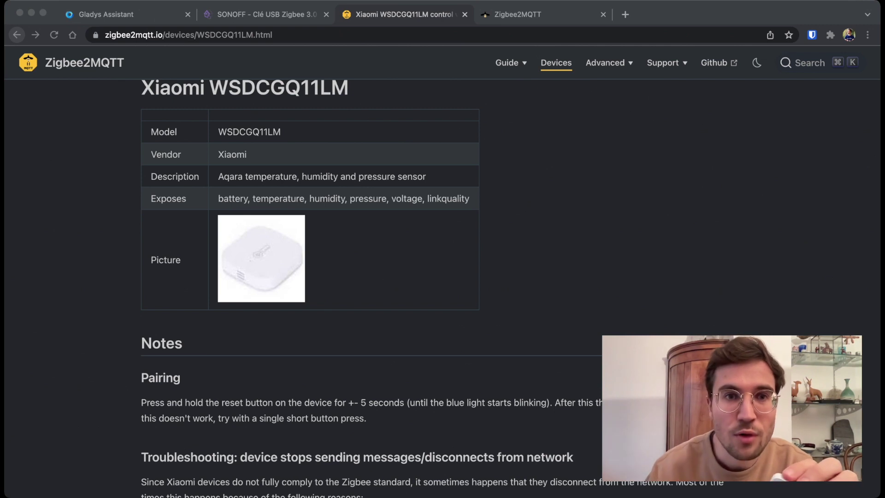
Switch to the Zigbee2MQTT web interface and show its device list to watch for the Aqara sensor joining.
{"action": "left_click", "coordinate": [518, 14]}
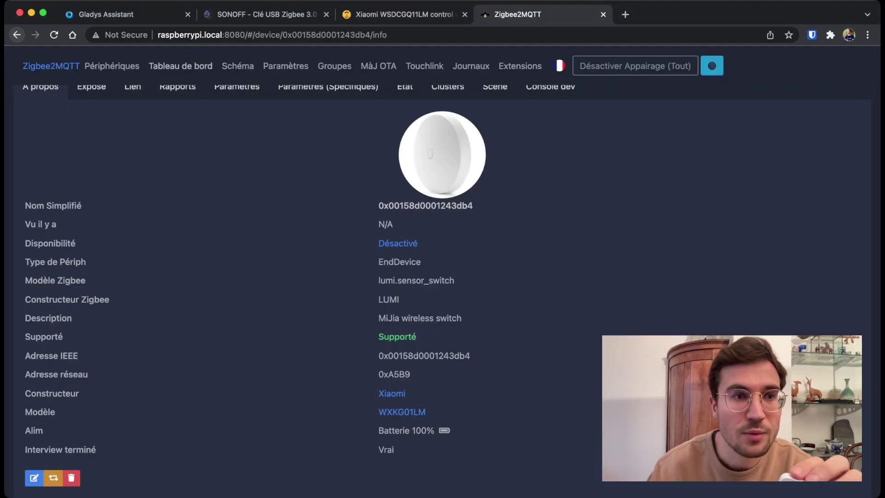
{"action": "left_click", "coordinate": [51, 66]}
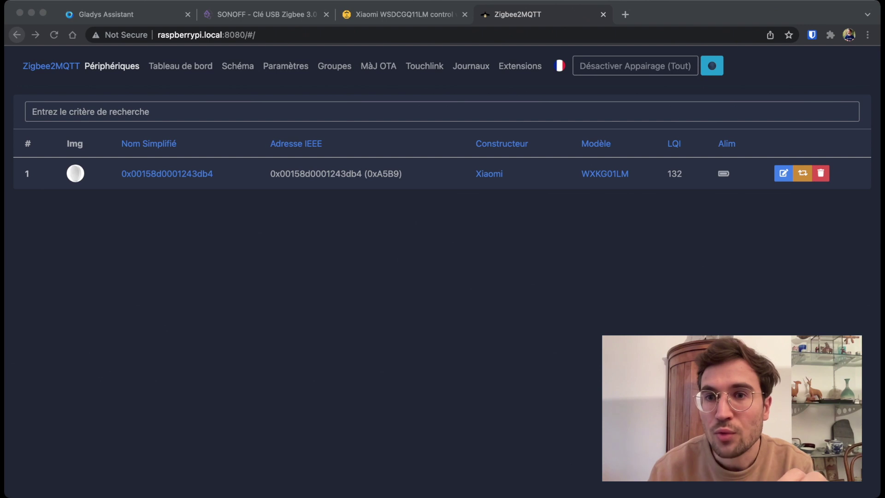
{"action": "left_click", "coordinate": [635, 66]}
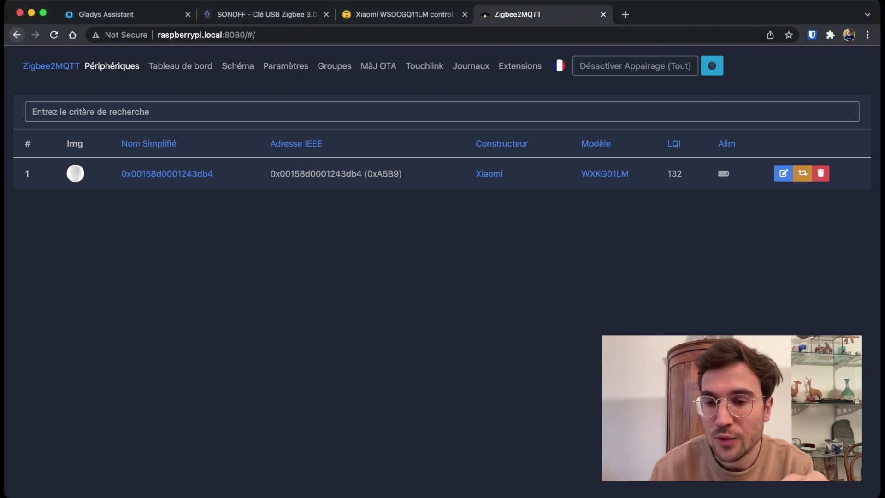
{"action": "key", "text": "super+Tab"}
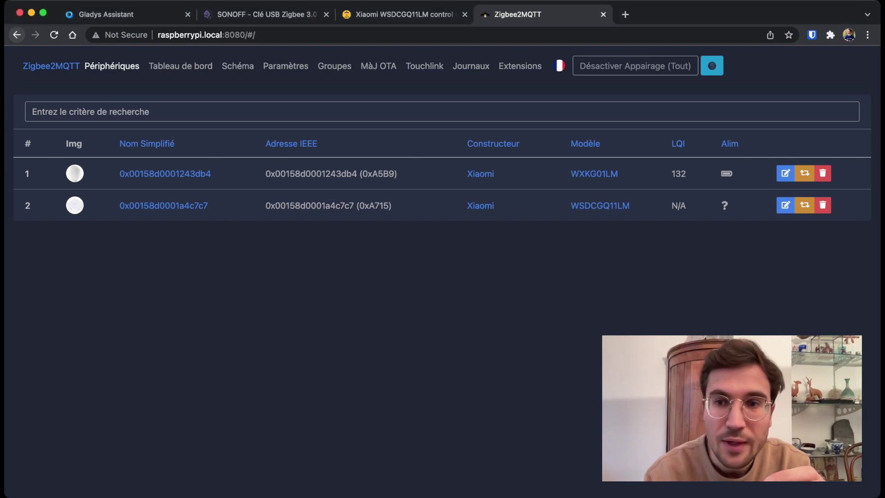
Review the details of the newly paired Xiaomi WSDCGQ11LM sensor in the Zigbee2MQTT device list.
{"action": "left_click", "coordinate": [164, 206]}
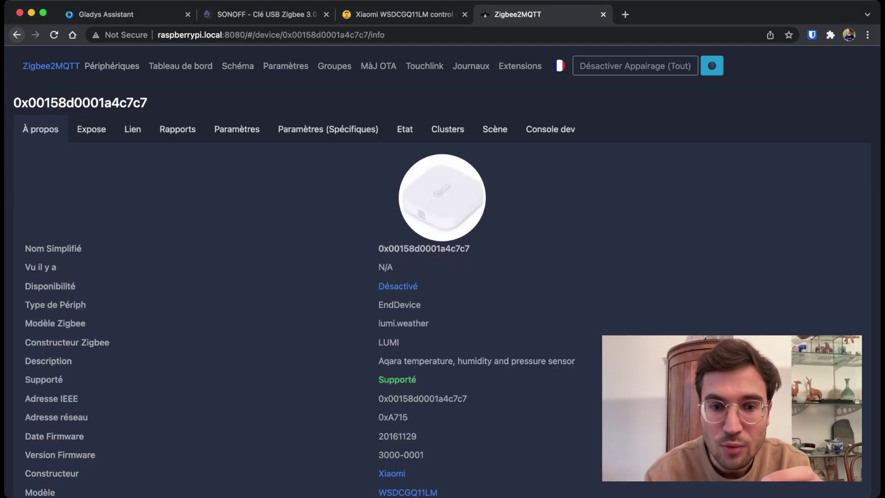
{"action": "scroll", "coordinate": [442, 290], "scroll_direction": "down", "scroll_amount": 3}
{"action": "left_click", "coordinate": [16, 34]}
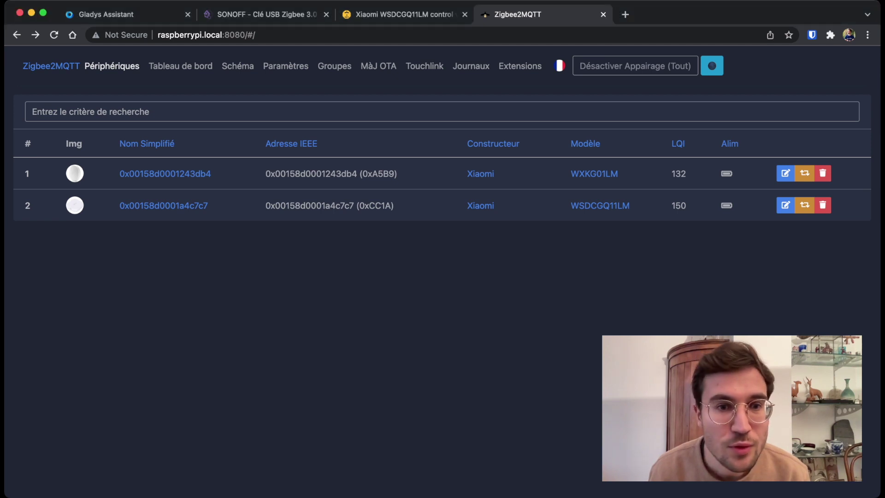
{"action": "left_click", "coordinate": [163, 205]}
Switch to Gladys Assistant and open the Zigbee discovery page of the Zigbee2mqtt integration.
{"action": "key", "text": "super+1"}
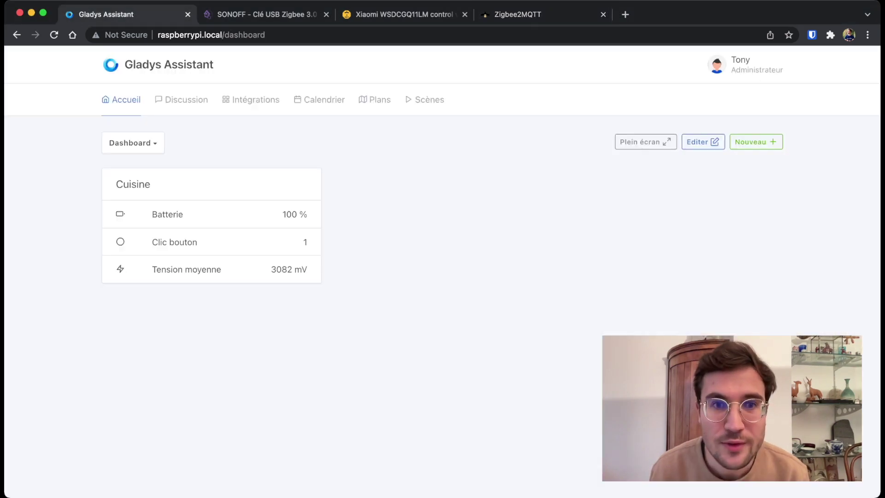
{"action": "left_click", "coordinate": [251, 100]}
{"action": "scroll", "coordinate": [443, 276], "scroll_direction": "down", "scroll_amount": 5}
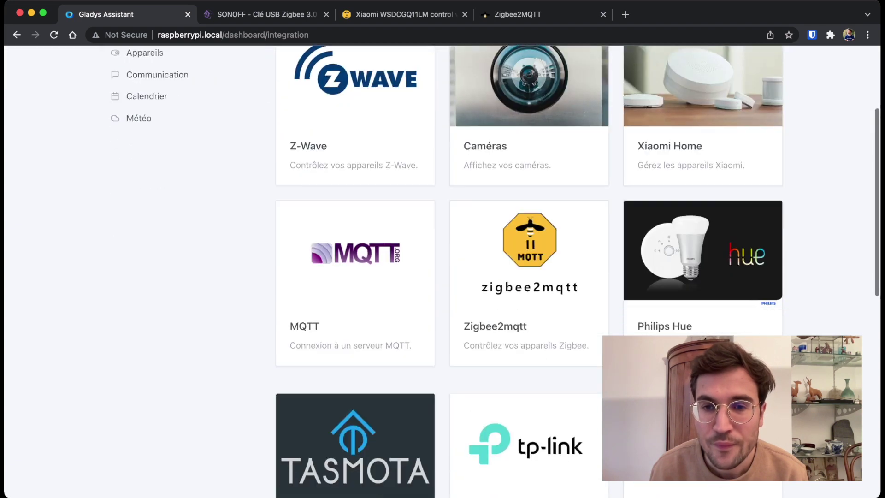
{"action": "left_click", "coordinate": [529, 274]}
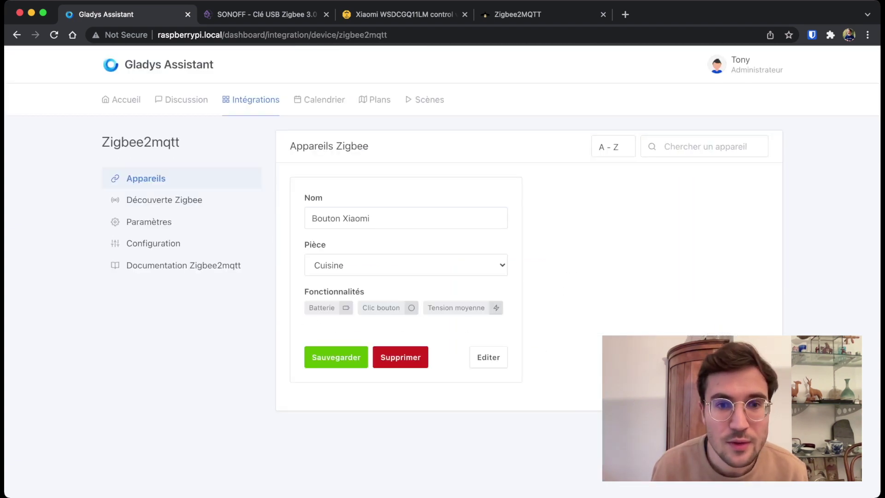
{"action": "left_click", "coordinate": [164, 200]}
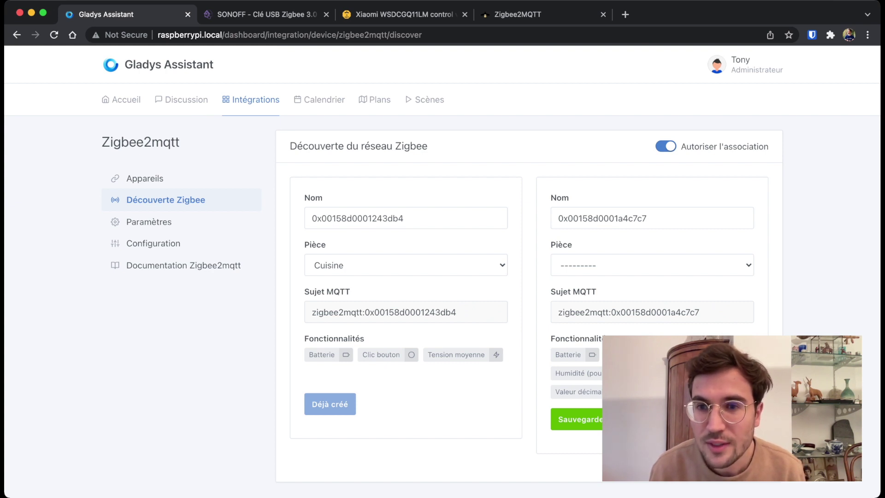
Name the discovered sensor "Capteur salon", assign it to the Salon room, and save it to the Zigbee devices.
{"action": "left_click_drag", "start_coordinate": [654, 218], "coordinate": [557, 218]}
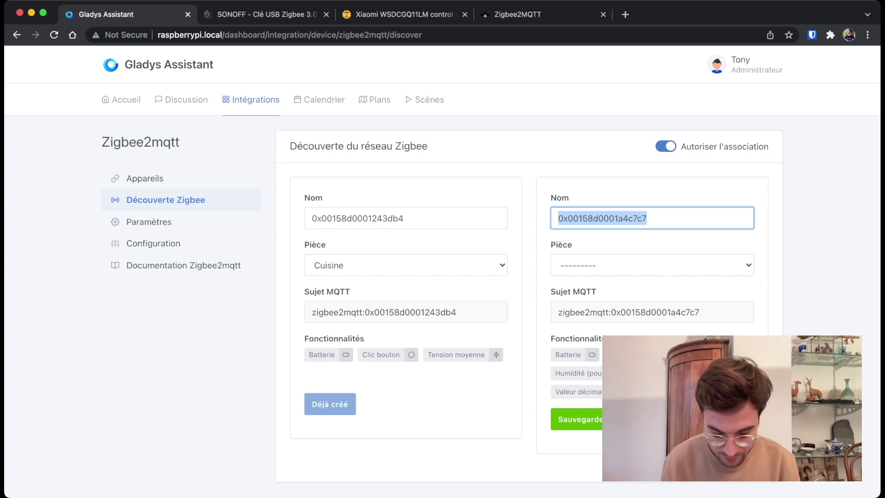
{"action": "type", "text": "Températ"}
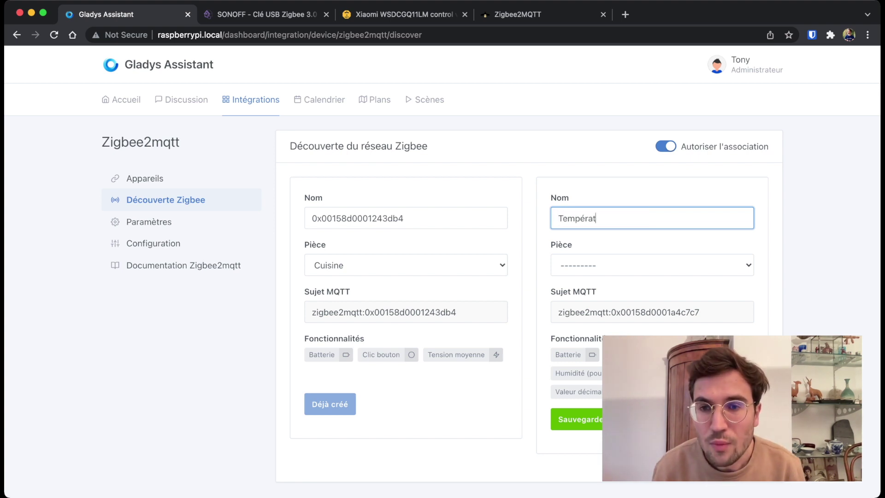
{"action": "key", "text": "super+a"}
{"action": "type", "text": "Ca^t"}
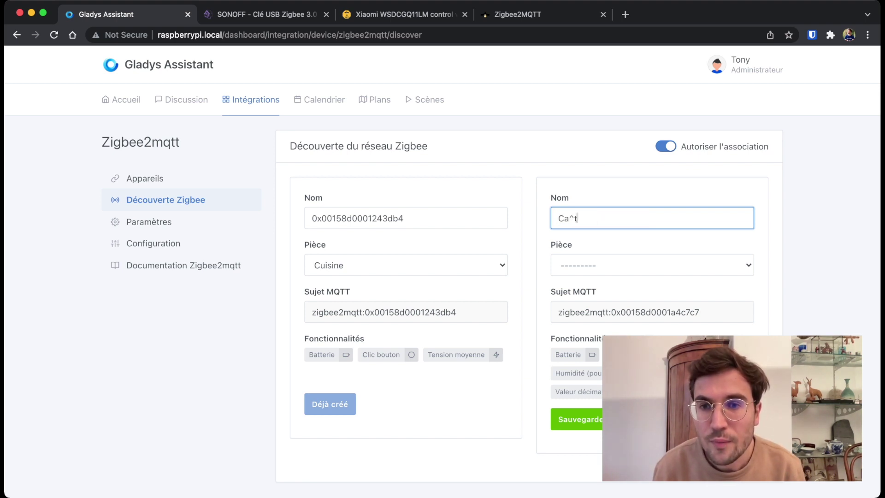
{"action": "key", "text": "BackSpace"}
{"action": "key", "text": "BackSpace"}
{"action": "type", "text": "pteur"}
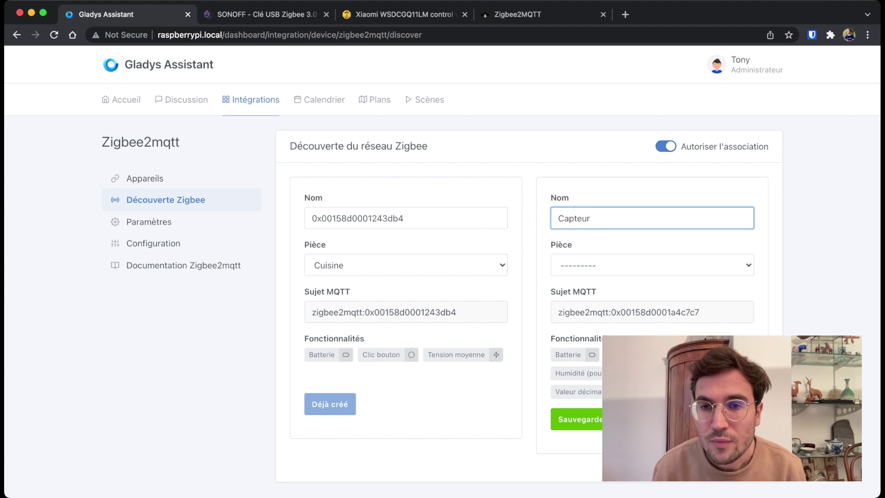
{"action": "type", "text": " salon"}
{"action": "key", "text": "Tab"}
{"action": "left_click", "coordinate": [589, 280]}
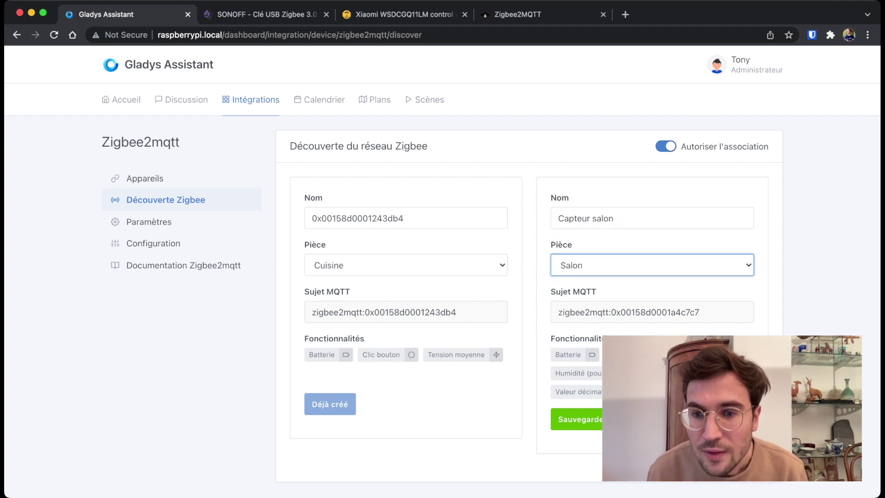
{"action": "left_click", "coordinate": [594, 419]}
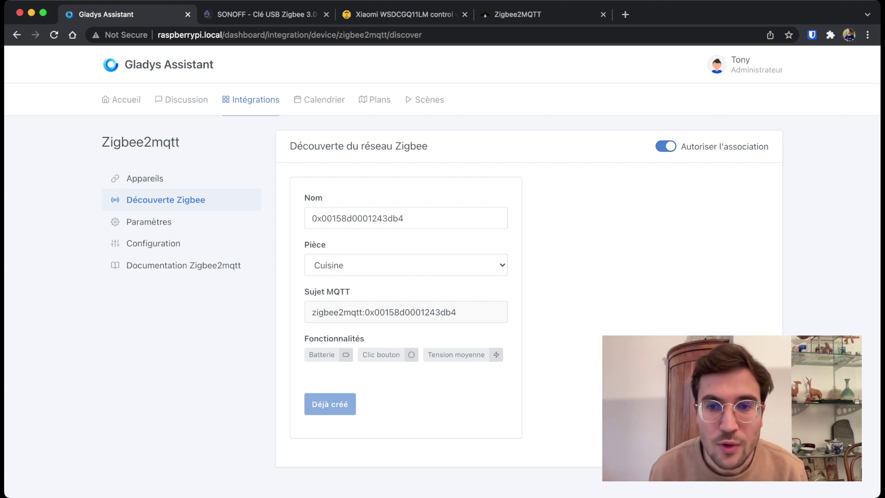
{"action": "left_click", "coordinate": [145, 178]}
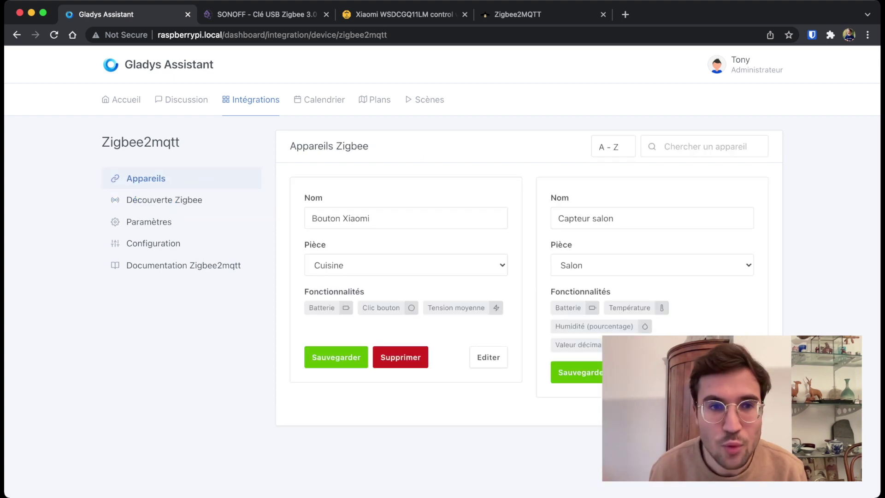
Edit the home dashboard and add an "Appareils de la pièce" box for the Salon room in column 2.
{"action": "left_click", "coordinate": [120, 100]}
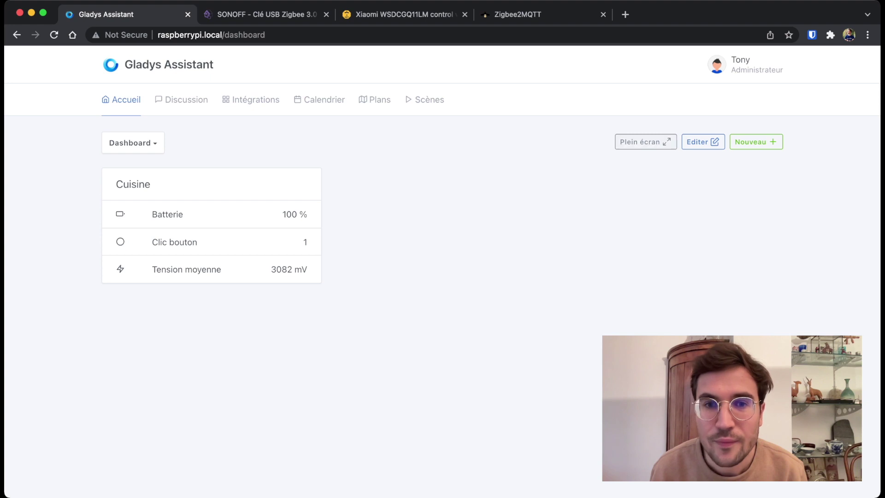
{"action": "left_click", "coordinate": [702, 141]}
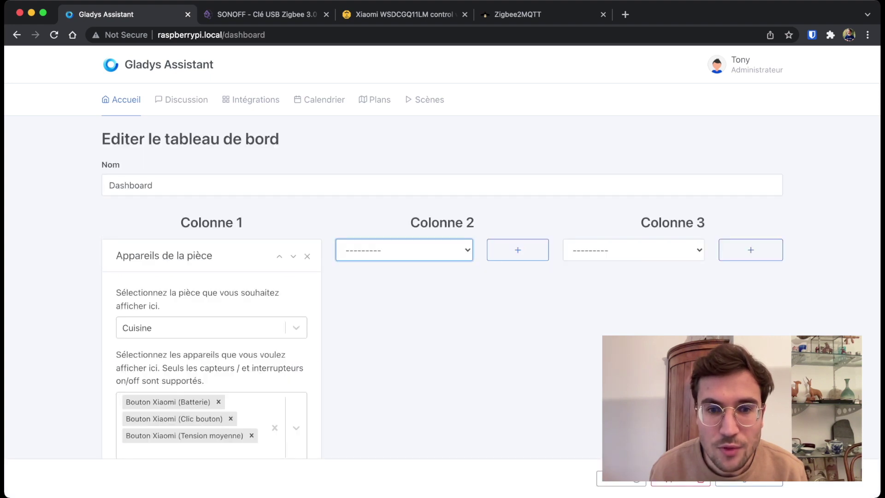
{"action": "left_click", "coordinate": [404, 295]}
{"action": "left_click", "coordinate": [517, 250]}
{"action": "scroll", "coordinate": [507, 258], "scroll_direction": "down", "scroll_amount": 3}
{"action": "left_click", "coordinate": [442, 202]}
{"action": "left_click", "coordinate": [368, 270]}
Add Capteur salon's battery, humidity, temperature, average voltage and pressure features to the Salon box and save the dashboard.
{"action": "left_click", "coordinate": [441, 275]}
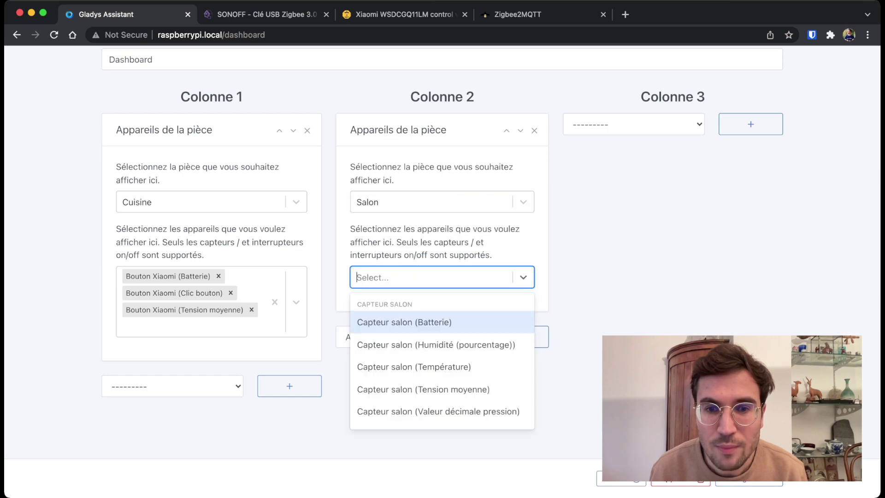
{"action": "left_click", "coordinate": [405, 320]}
{"action": "left_click", "coordinate": [474, 276]}
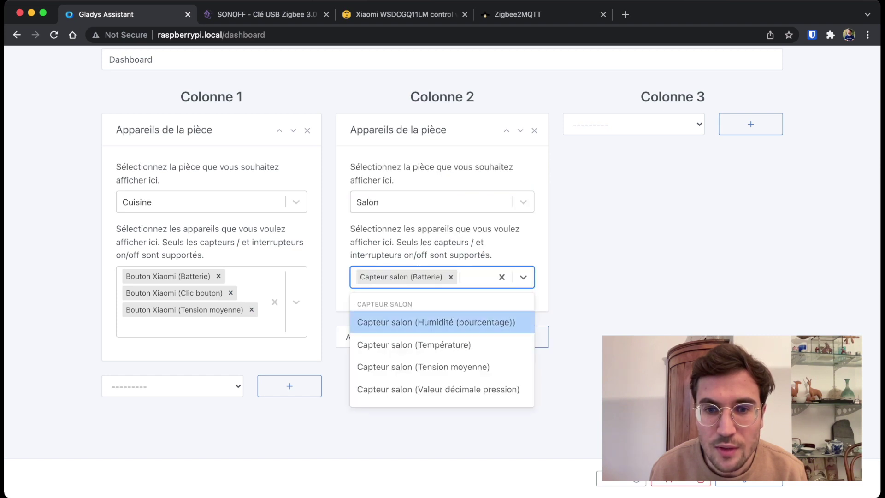
{"action": "left_click", "coordinate": [414, 321]}
{"action": "left_click", "coordinate": [467, 310]}
{"action": "left_click", "coordinate": [415, 355]}
{"action": "left_click", "coordinate": [484, 311]}
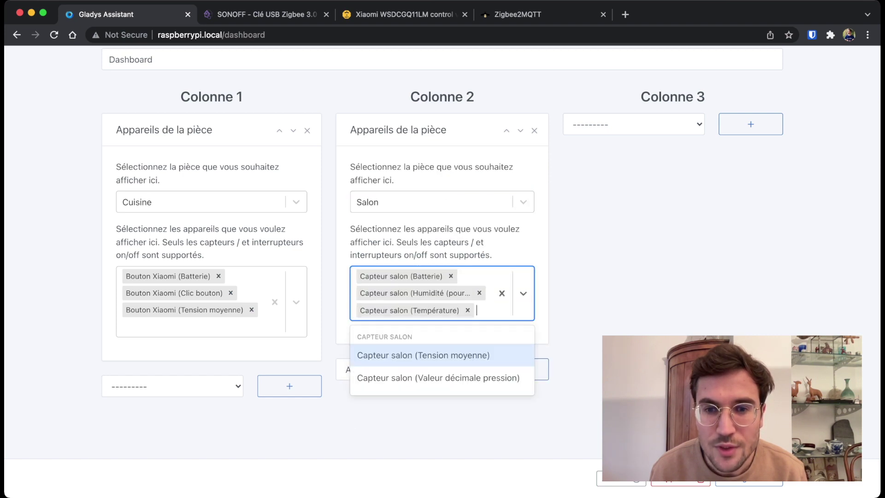
{"action": "left_click", "coordinate": [429, 355]}
{"action": "left_click", "coordinate": [435, 361]}
{"action": "left_click", "coordinate": [435, 343]}
{"action": "left_click", "coordinate": [438, 388]}
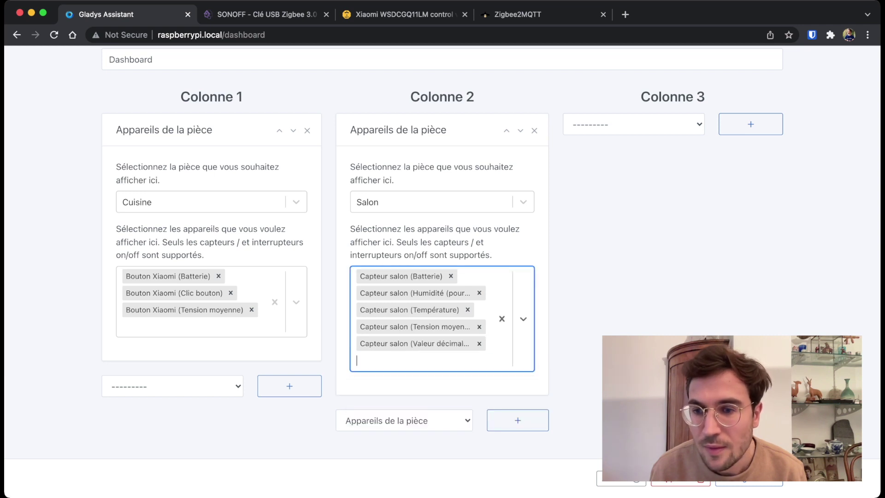
{"action": "left_click", "coordinate": [749, 478]}
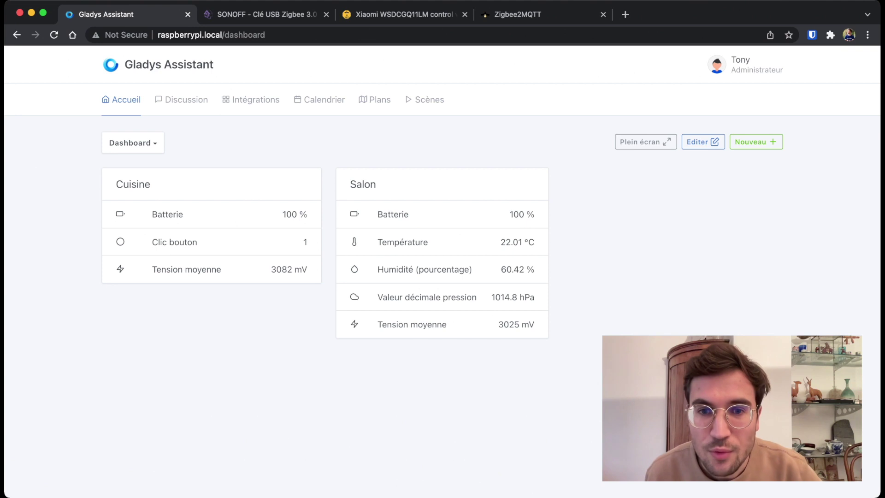
Check the temperature and pressure readings in the Salon box on the dashboard.
{"action": "double_click", "coordinate": [511, 242]}
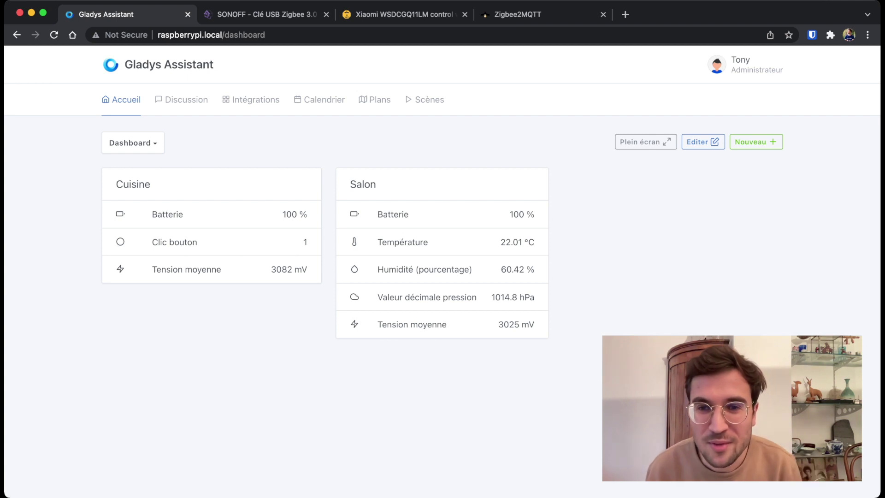
{"action": "double_click", "coordinate": [511, 242]}
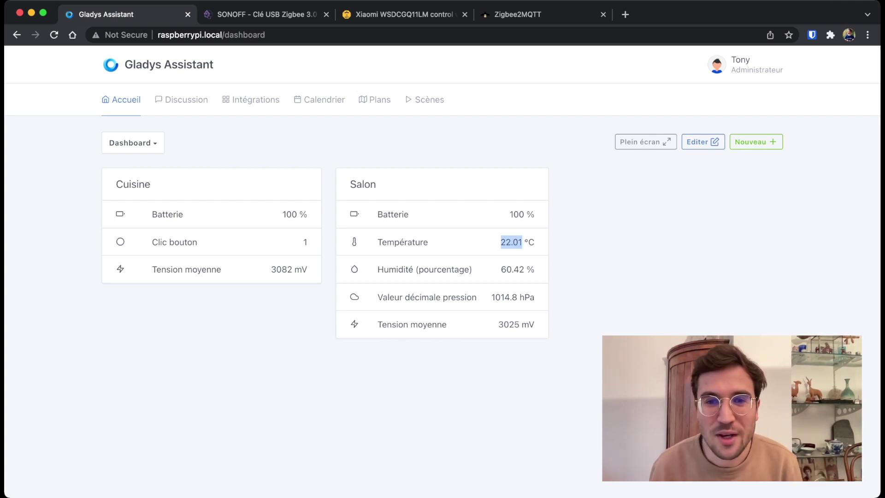
{"action": "left_click", "coordinate": [511, 242]}
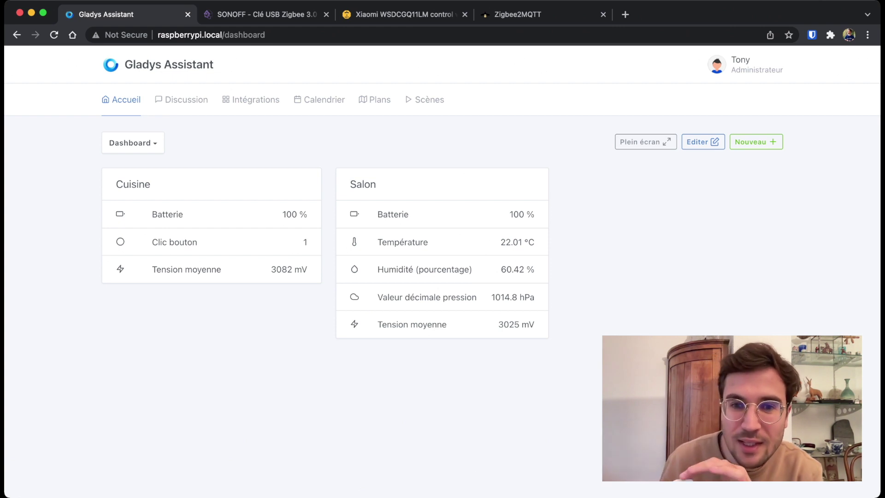
{"action": "double_click", "coordinate": [504, 297]}
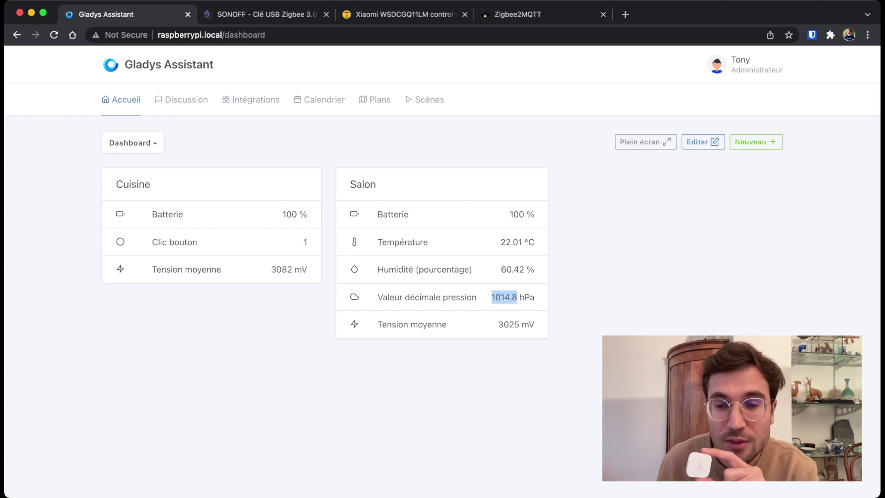
{"action": "left_click", "coordinate": [504, 297]}
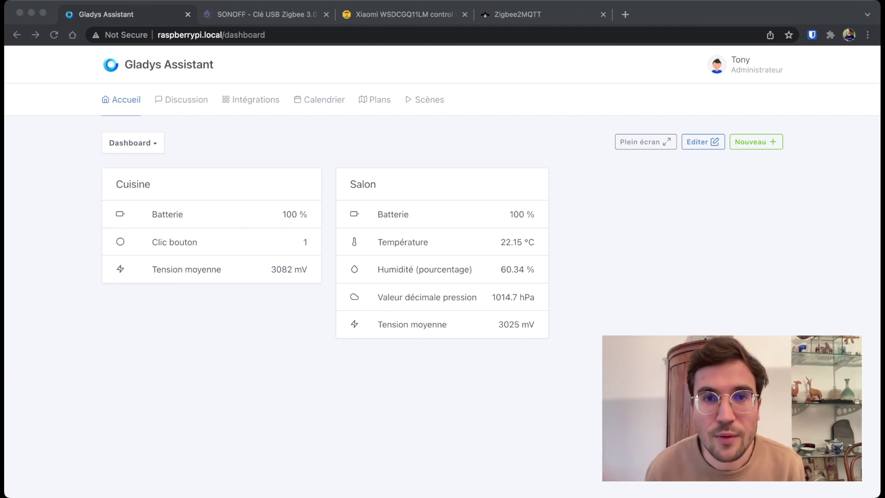
Return to the Zigbee2MQTT supported devices list filtered by "xiaomi" and browse the compatible Xiaomi and Aqara devices.
{"action": "left_click", "coordinate": [405, 14]}
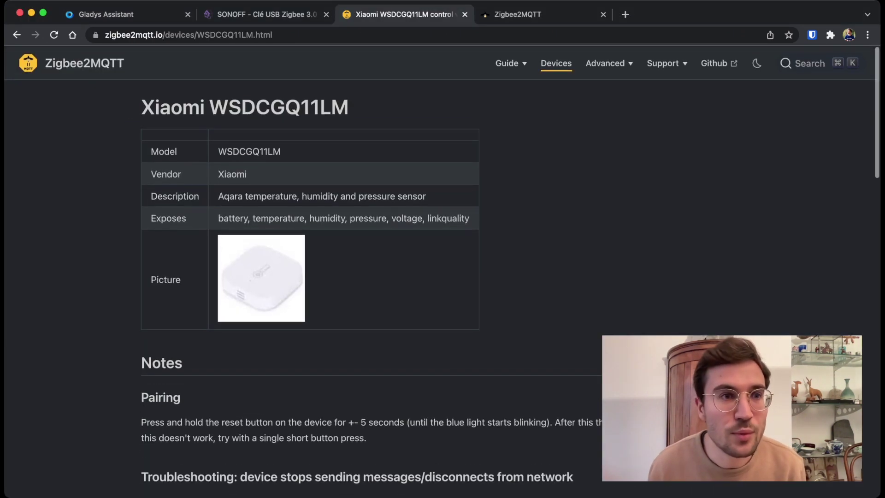
{"action": "left_click", "coordinate": [16, 35]}
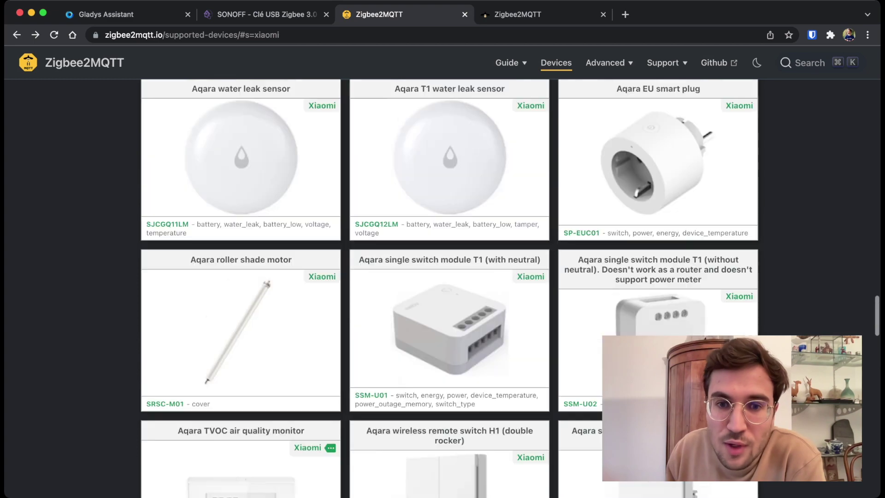
{"action": "scroll", "coordinate": [442, 277], "scroll_direction": "up", "scroll_amount": 20}
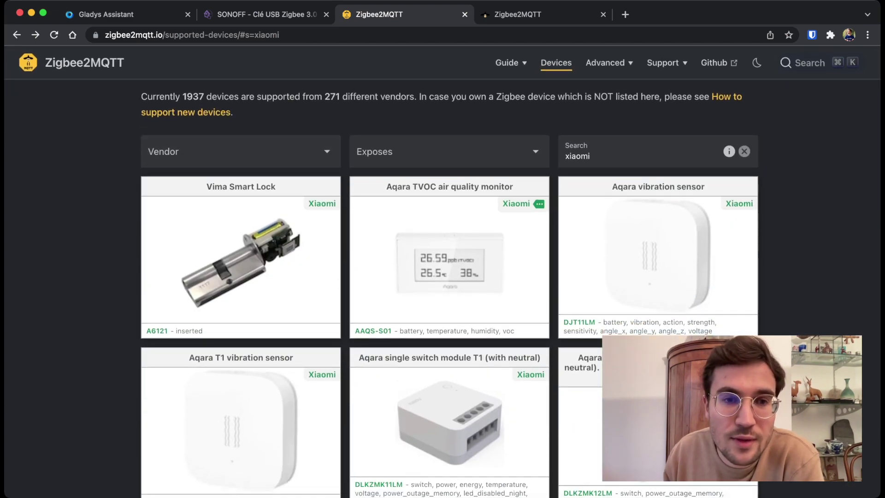
{"action": "scroll", "coordinate": [442, 285], "scroll_direction": "down", "scroll_amount": 3}
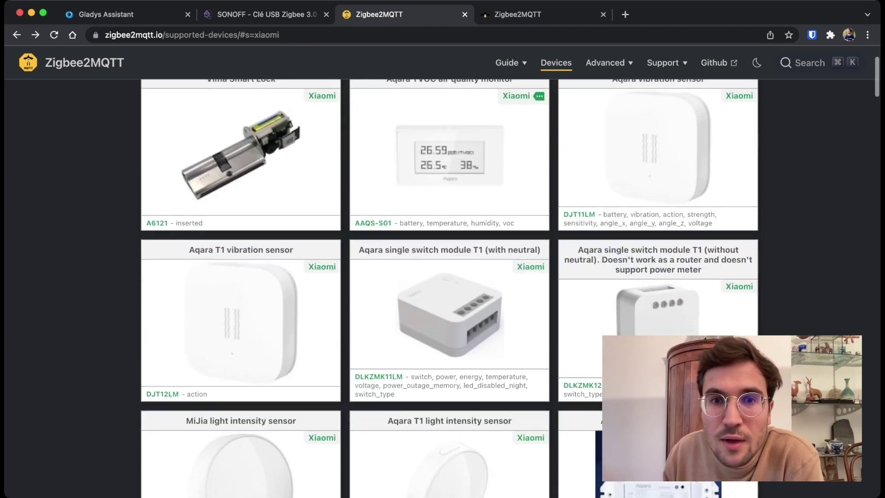
{"action": "scroll", "coordinate": [442, 277], "scroll_direction": "up", "scroll_amount": 2}
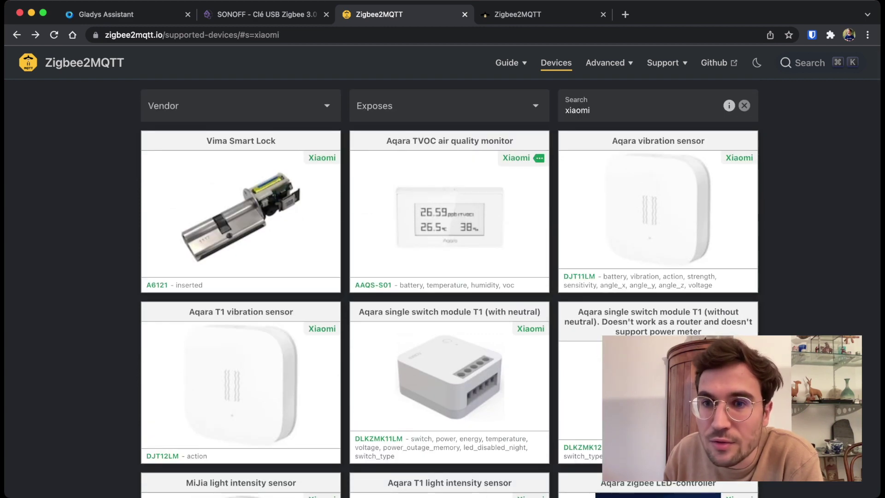
{"action": "scroll", "coordinate": [443, 286], "scroll_direction": "down", "scroll_amount": 3}
{"action": "scroll", "coordinate": [442, 286], "scroll_direction": "down", "scroll_amount": 10}
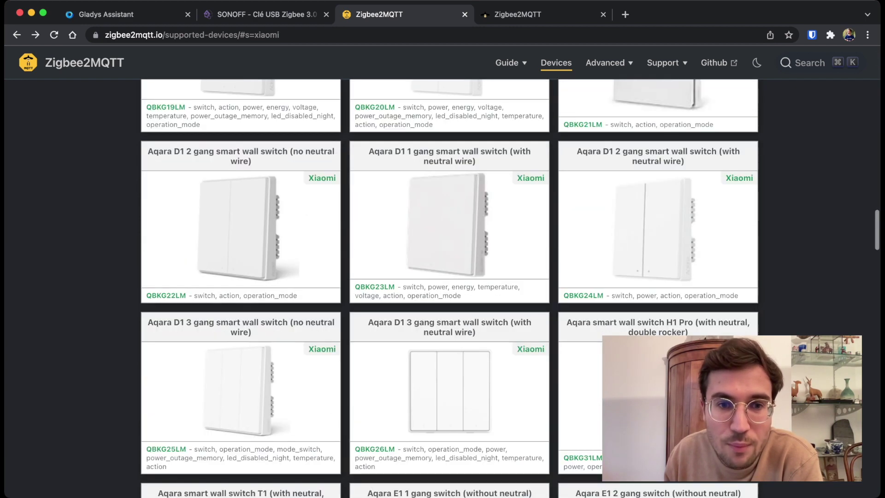
{"action": "scroll", "coordinate": [442, 277], "scroll_direction": "down", "scroll_amount": 10}
{"action": "scroll", "coordinate": [442, 277], "scroll_direction": "down", "scroll_amount": 15}
{"action": "scroll", "coordinate": [442, 276], "scroll_direction": "down", "scroll_amount": 15}
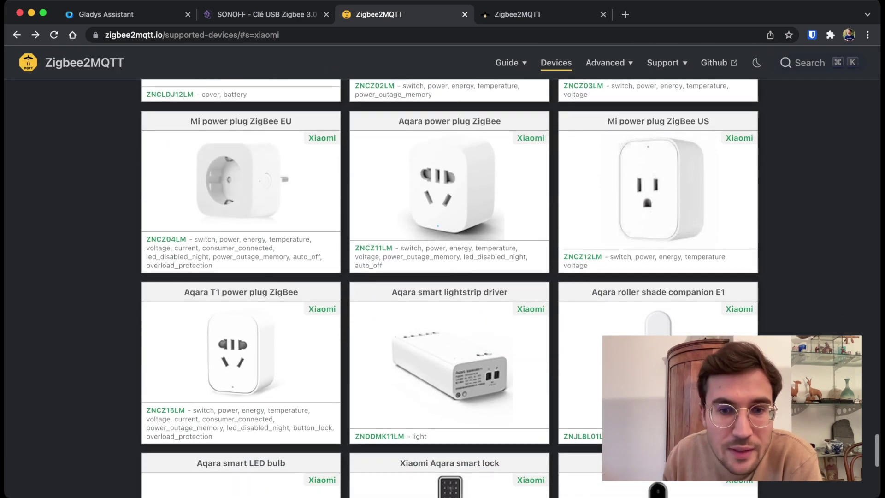
{"action": "scroll", "coordinate": [442, 286], "scroll_direction": "down", "scroll_amount": 8}
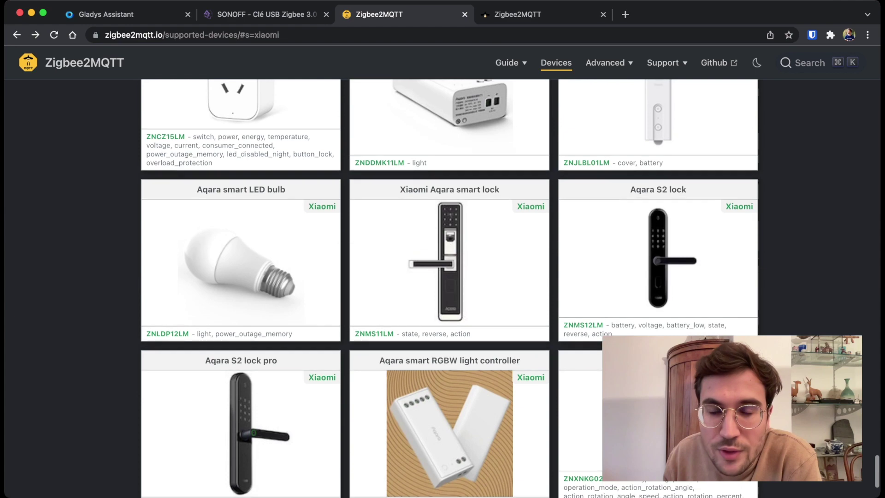
{"action": "scroll", "coordinate": [442, 276], "scroll_direction": "down", "scroll_amount": 2}
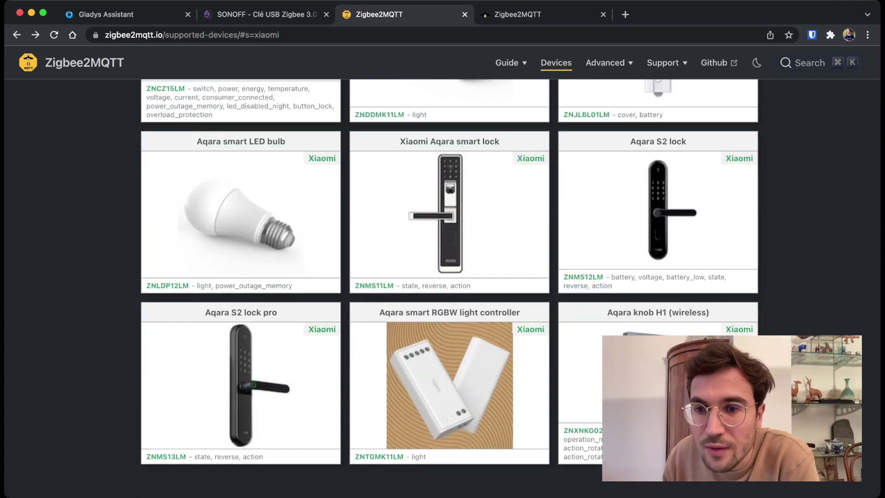
{"action": "scroll", "coordinate": [443, 276], "scroll_direction": "down", "scroll_amount": 10}
Clear the "xiaomi" search, browse the supported devices of all vendors, and switch back to the Gladys Assistant dashboard.
{"action": "scroll", "coordinate": [443, 276], "scroll_direction": "up", "scroll_amount": 20}
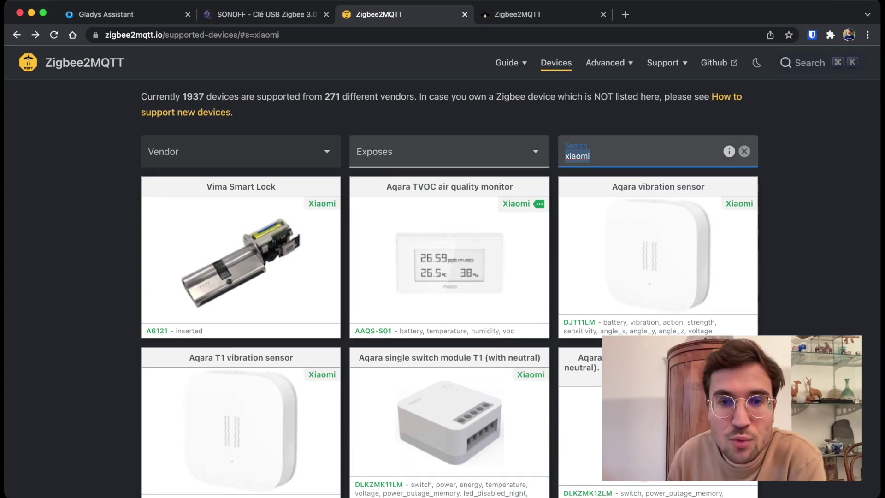
{"action": "scroll", "coordinate": [442, 276], "scroll_direction": "down", "scroll_amount": 8}
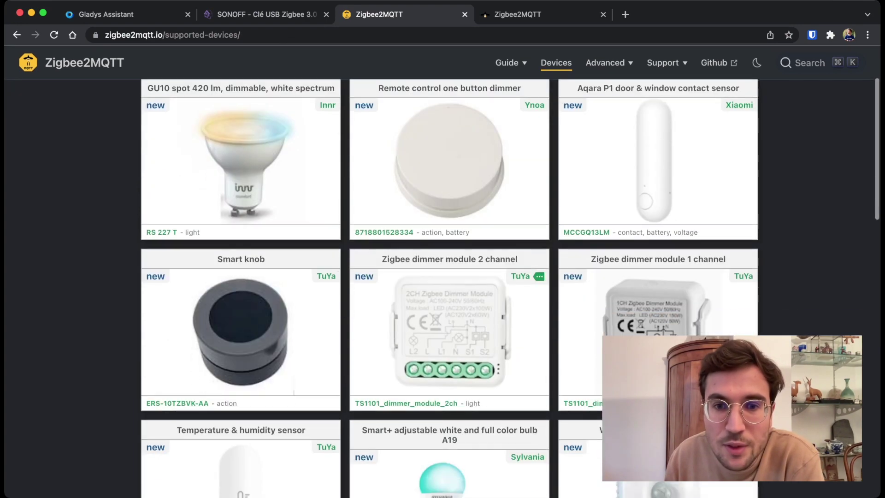
{"action": "scroll", "coordinate": [442, 277], "scroll_direction": "down", "scroll_amount": 15}
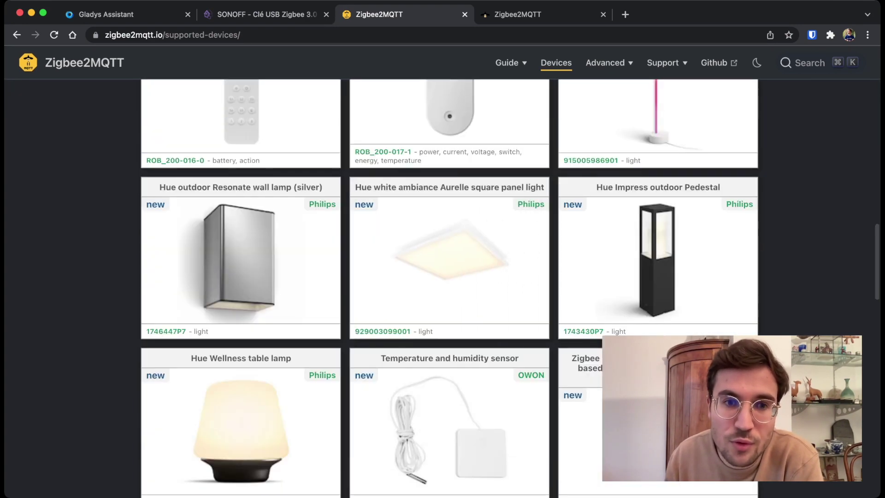
{"action": "scroll", "coordinate": [443, 277], "scroll_direction": "down", "scroll_amount": 12}
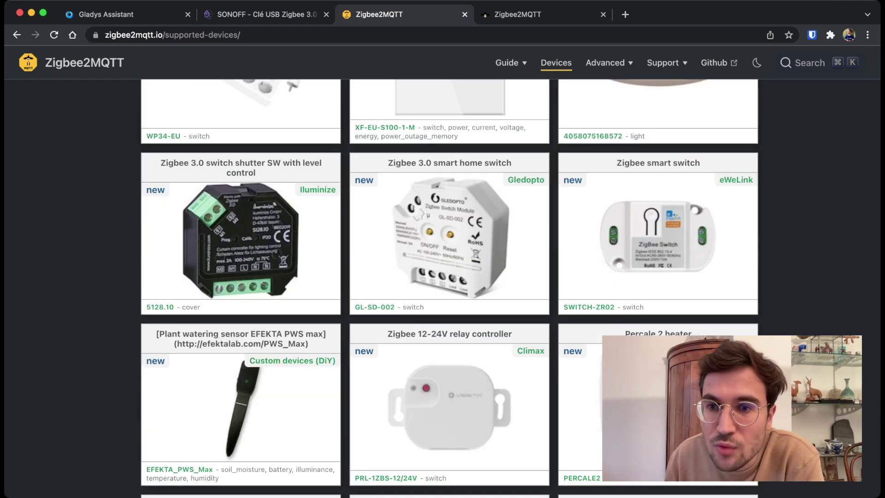
{"action": "scroll", "coordinate": [443, 277], "scroll_direction": "down", "scroll_amount": 20}
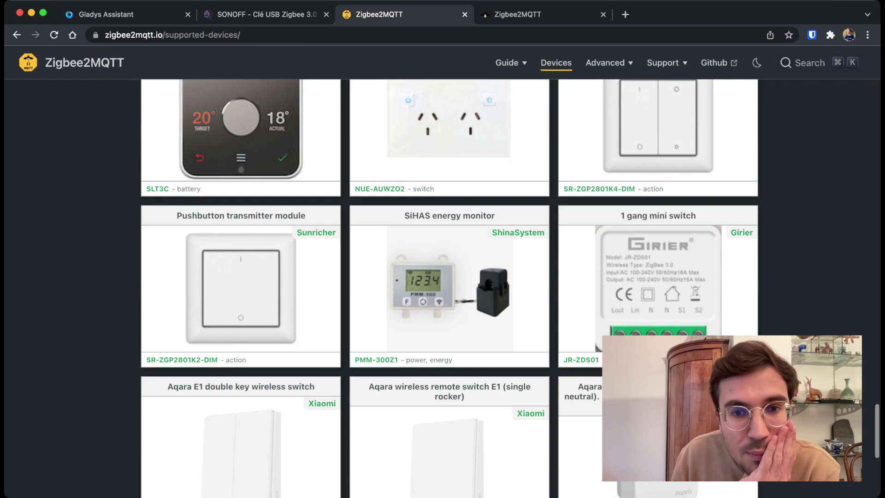
{"action": "scroll", "coordinate": [442, 276], "scroll_direction": "down", "scroll_amount": 13}
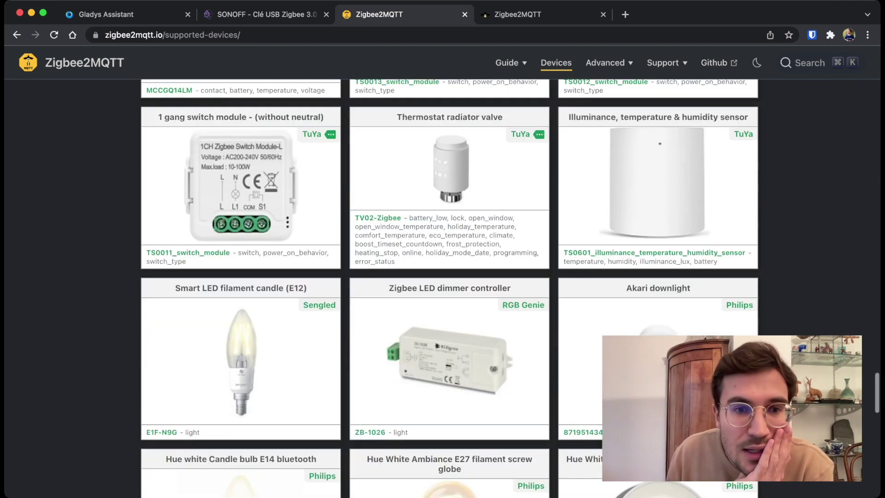
{"action": "scroll", "coordinate": [442, 277], "scroll_direction": "down", "scroll_amount": 20}
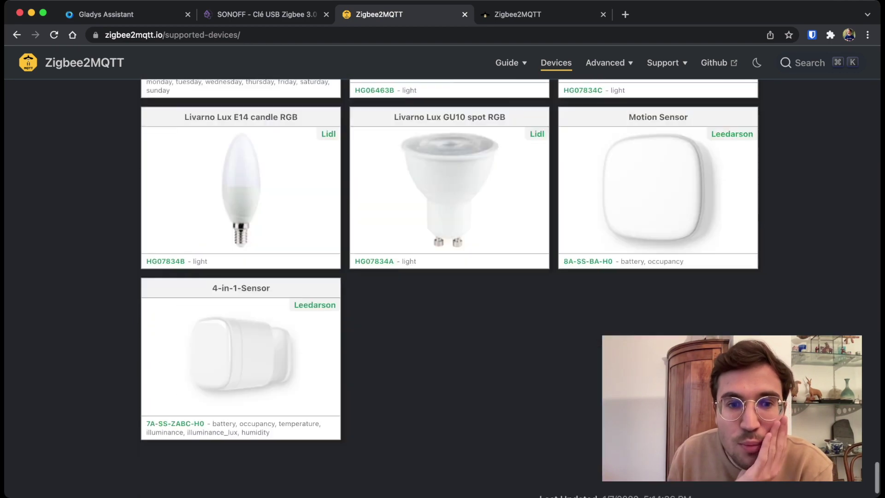
{"action": "scroll", "coordinate": [443, 277], "scroll_direction": "down", "scroll_amount": 15}
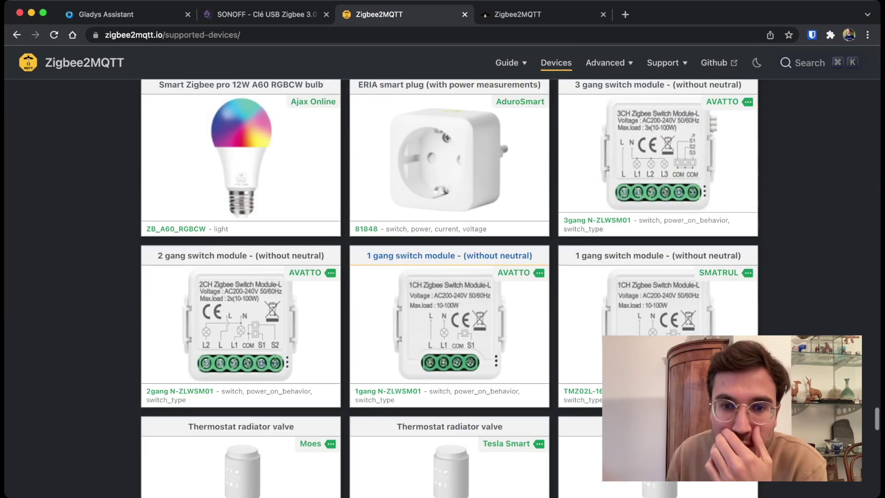
{"action": "scroll", "coordinate": [442, 277], "scroll_direction": "down", "scroll_amount": 20}
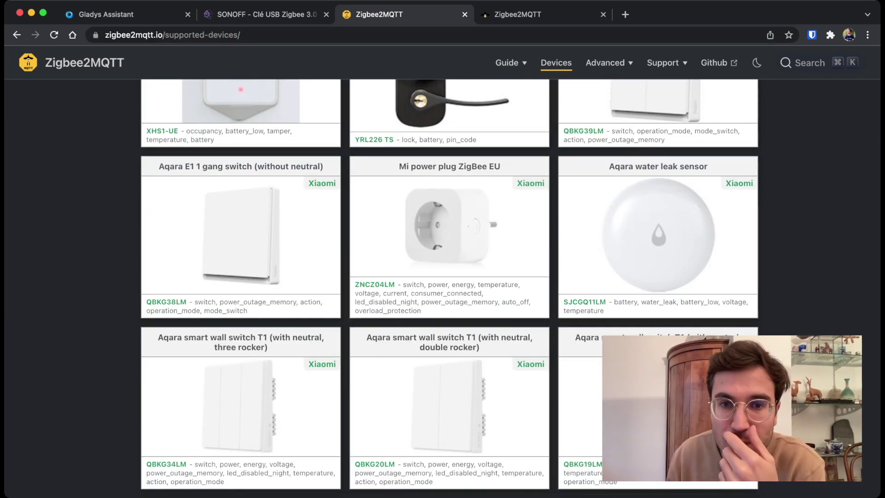
{"action": "scroll", "coordinate": [442, 276], "scroll_direction": "down", "scroll_amount": 20}
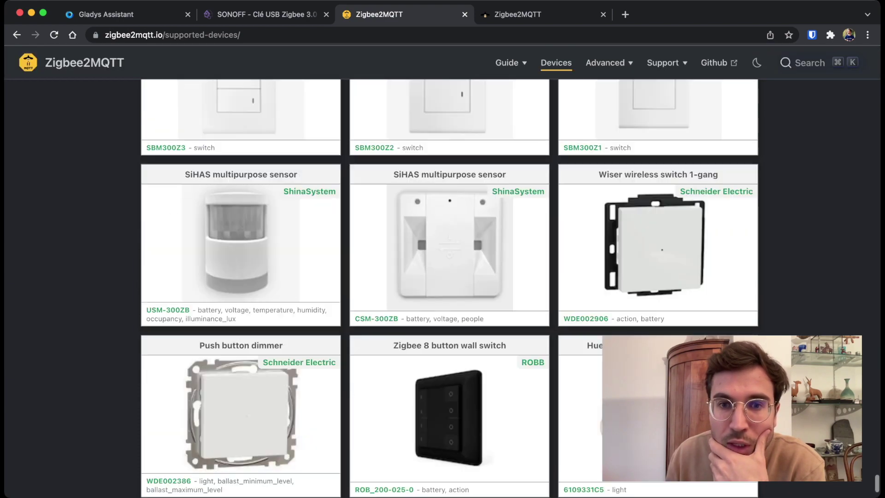
{"action": "scroll", "coordinate": [443, 277], "scroll_direction": "down", "scroll_amount": 20}
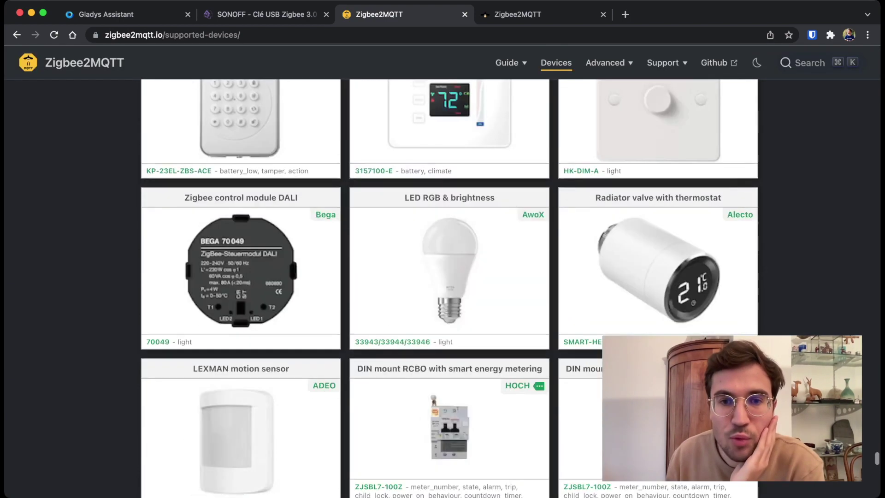
{"action": "scroll", "coordinate": [443, 277], "scroll_direction": "down", "scroll_amount": 20}
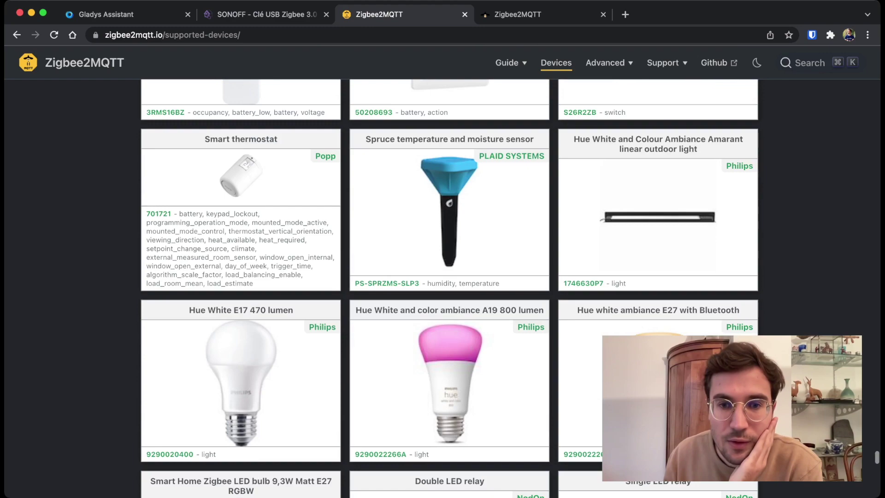
{"action": "scroll", "coordinate": [442, 276], "scroll_direction": "down", "scroll_amount": 20}
{"action": "scroll", "coordinate": [442, 276], "scroll_direction": "down", "scroll_amount": 5}
{"action": "scroll", "coordinate": [442, 277], "scroll_direction": "up", "scroll_amount": 15}
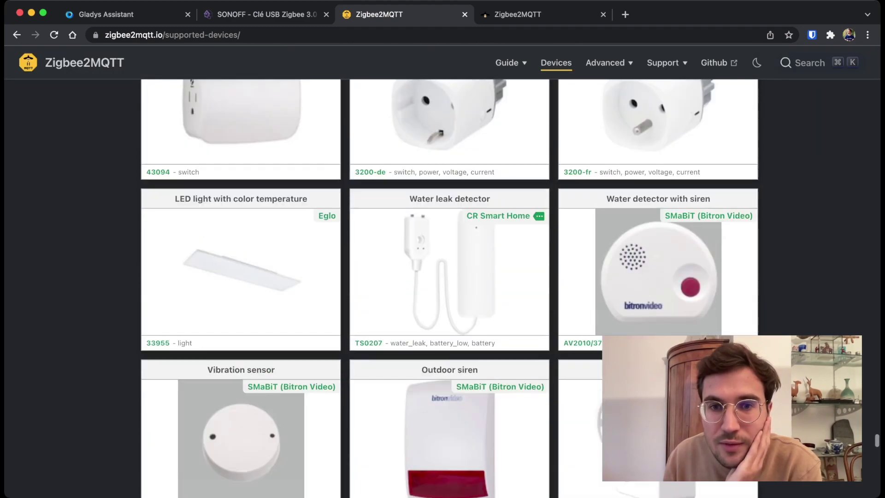
{"action": "scroll", "coordinate": [449, 368], "scroll_direction": "up", "scroll_amount": 3}
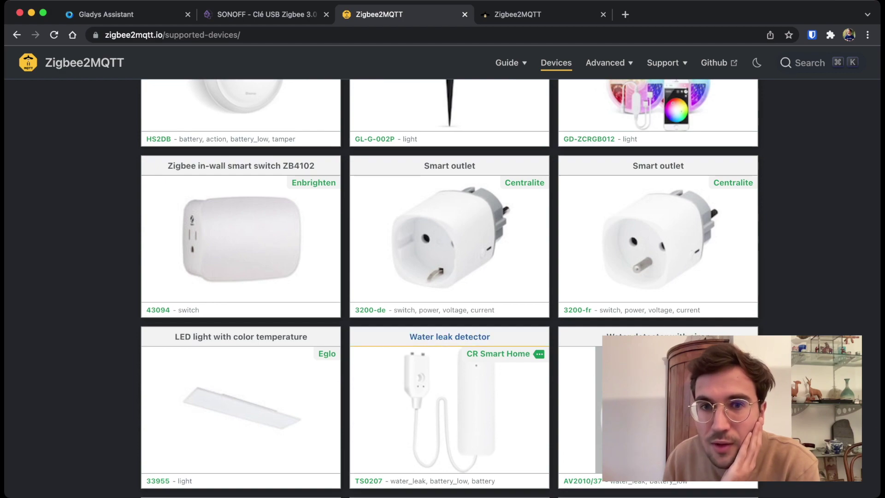
{"action": "scroll", "coordinate": [450, 343], "scroll_direction": "up", "scroll_amount": 15}
{"action": "scroll", "coordinate": [449, 343], "scroll_direction": "down", "scroll_amount": 20}
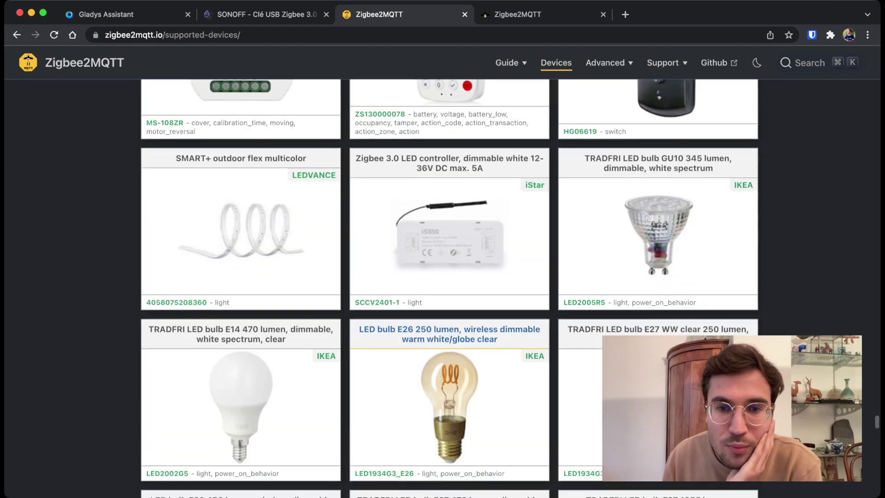
{"action": "scroll", "coordinate": [449, 343], "scroll_direction": "down", "scroll_amount": 15}
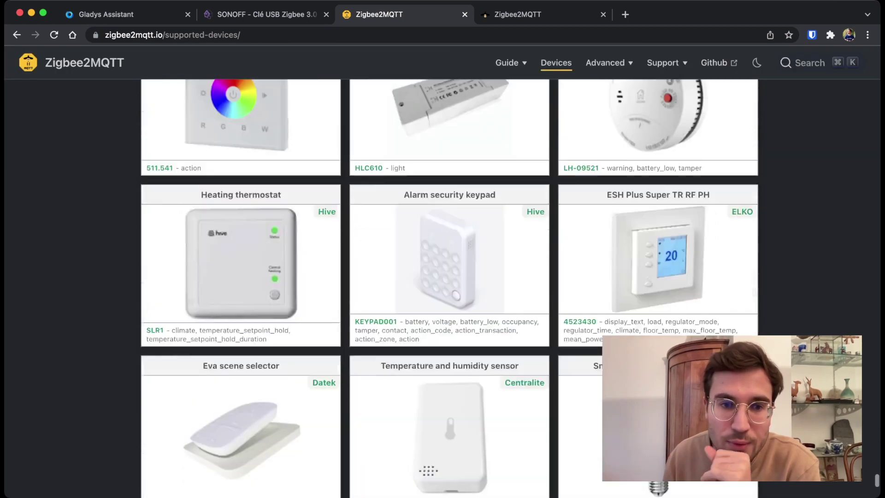
{"action": "scroll", "coordinate": [449, 344], "scroll_direction": "down", "scroll_amount": 15}
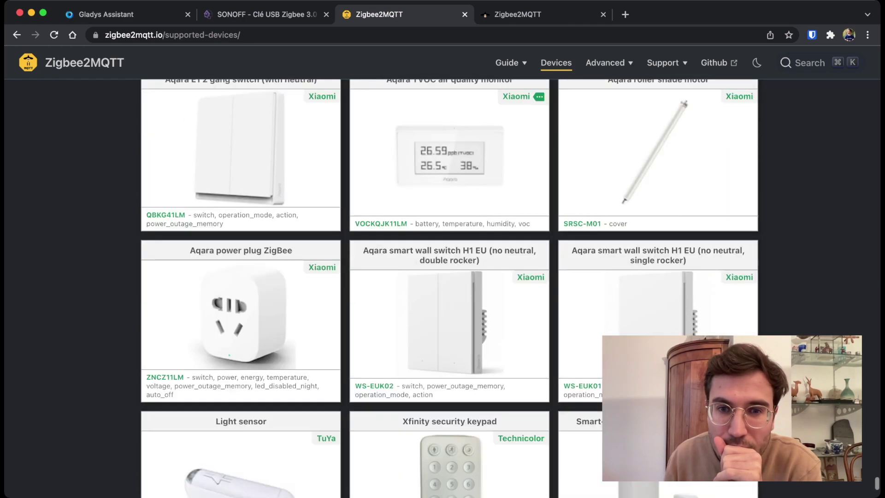
{"action": "scroll", "coordinate": [449, 343], "scroll_direction": "down", "scroll_amount": 15}
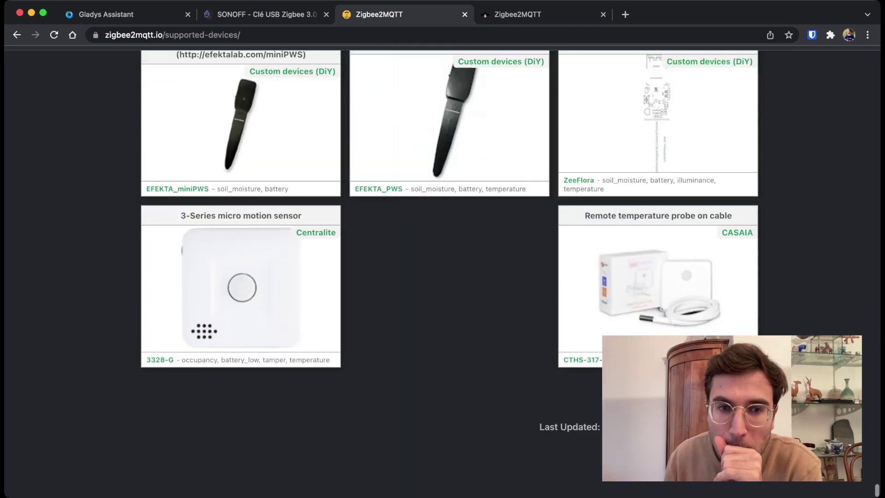
{"action": "scroll", "coordinate": [449, 343], "scroll_direction": "down", "scroll_amount": 15}
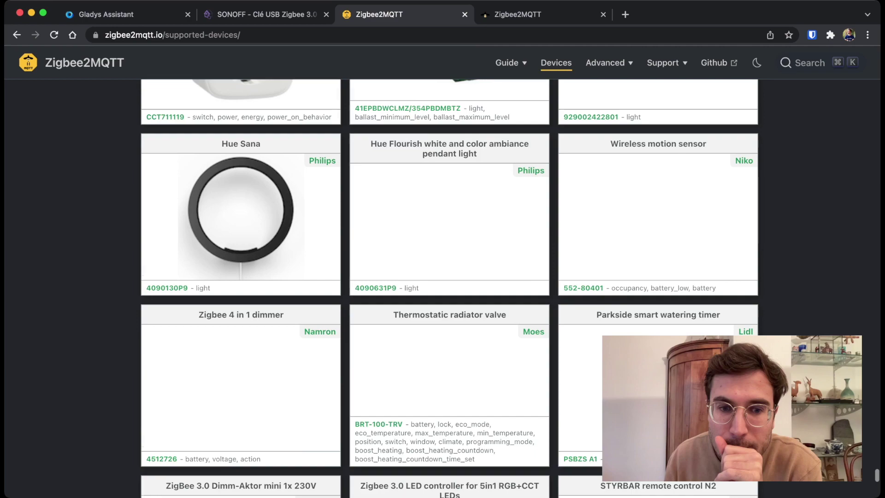
{"action": "scroll", "coordinate": [449, 364], "scroll_direction": "down", "scroll_amount": 10}
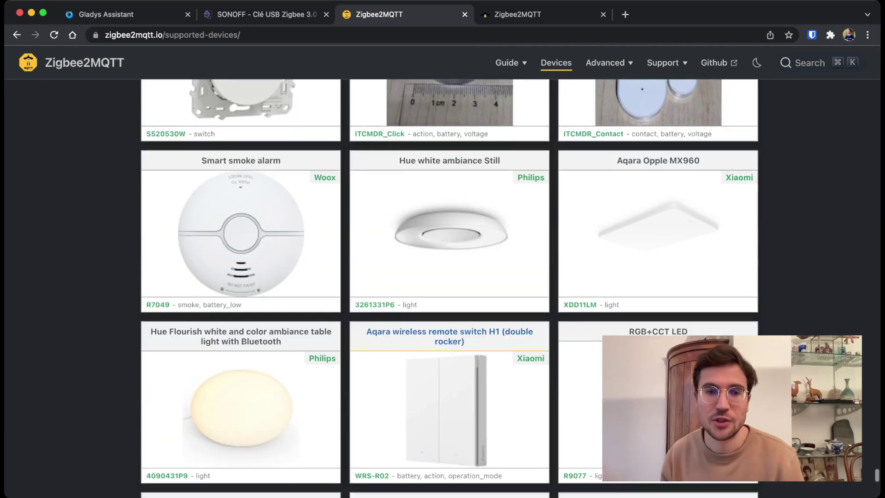
{"action": "scroll", "coordinate": [450, 364], "scroll_direction": "up", "scroll_amount": 8}
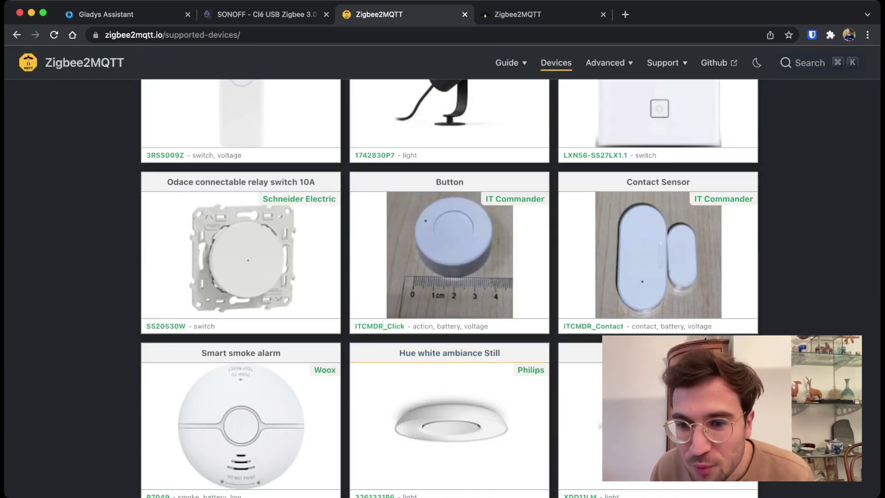
{"action": "scroll", "coordinate": [450, 285], "scroll_direction": "up", "scroll_amount": 10}
{"action": "scroll", "coordinate": [449, 285], "scroll_direction": "down", "scroll_amount": 10}
{"action": "scroll", "coordinate": [449, 286], "scroll_direction": "up", "scroll_amount": 5}
{"action": "scroll", "coordinate": [449, 286], "scroll_direction": "up", "scroll_amount": 10}
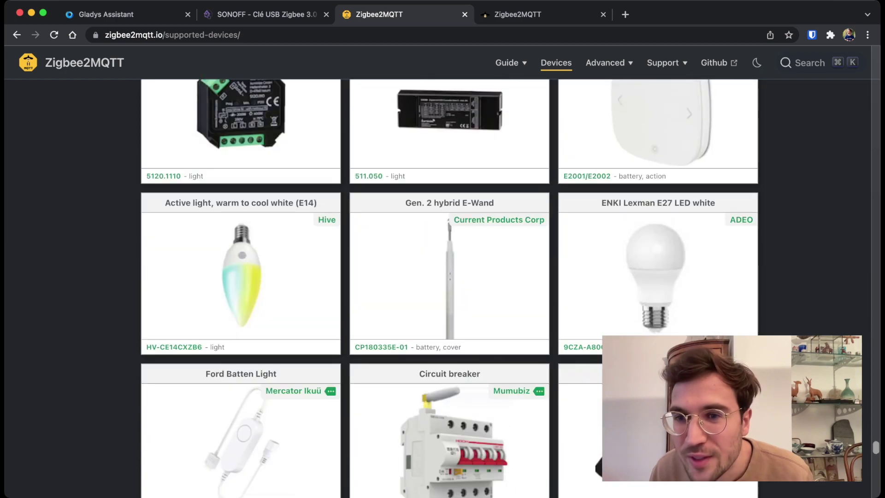
{"action": "scroll", "coordinate": [449, 286], "scroll_direction": "up", "scroll_amount": 10}
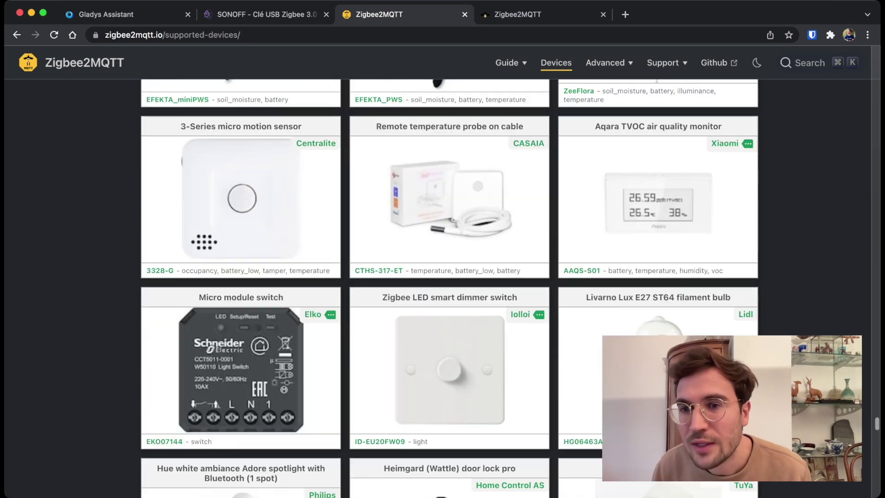
{"action": "scroll", "coordinate": [450, 286], "scroll_direction": "up", "scroll_amount": 1}
{"action": "scroll", "coordinate": [449, 286], "scroll_direction": "up", "scroll_amount": 20}
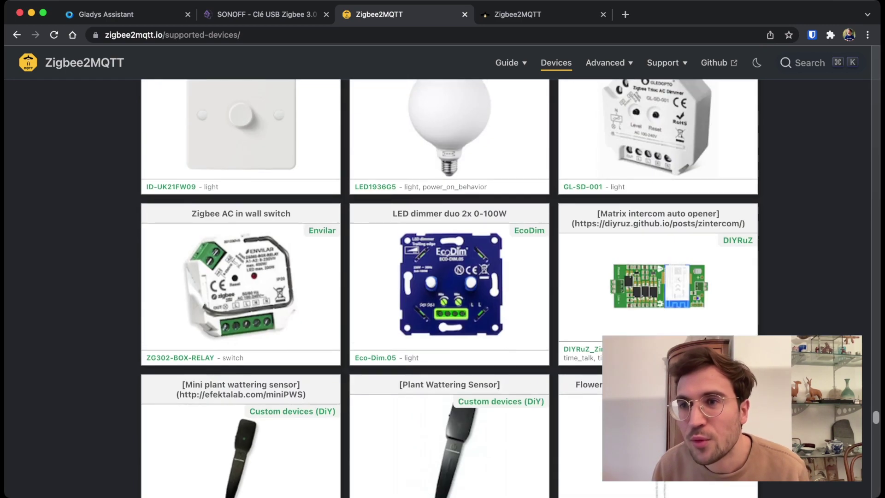
{"action": "scroll", "coordinate": [449, 285], "scroll_direction": "up", "scroll_amount": 1}
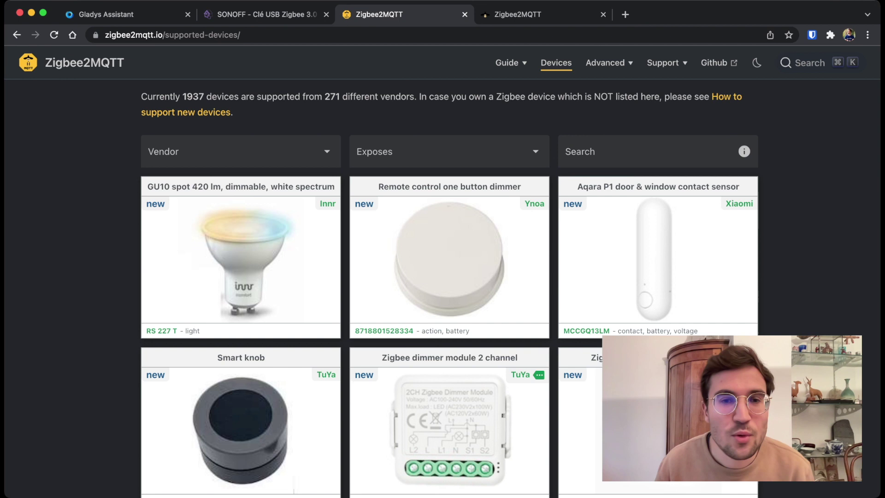
{"action": "left_click", "coordinate": [120, 14]}
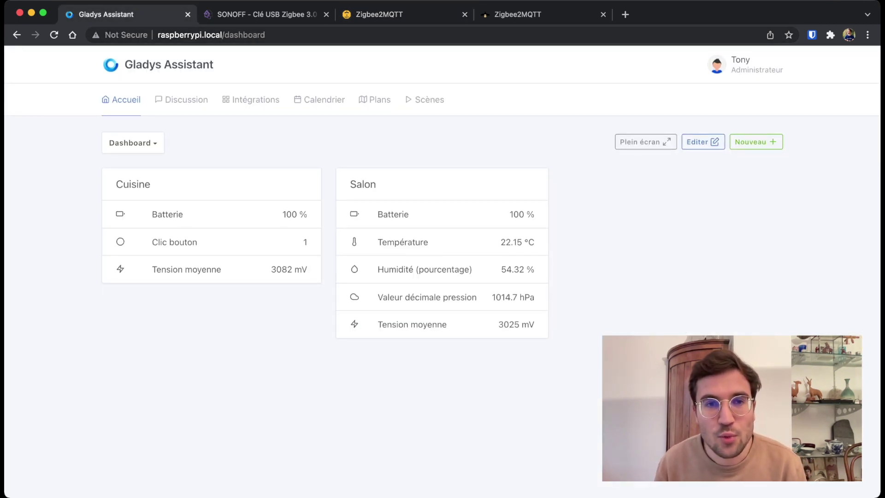
Review the paired devices in the Zigbee2mqtt integration and return to the dashboard.
{"action": "left_click", "coordinate": [251, 99]}
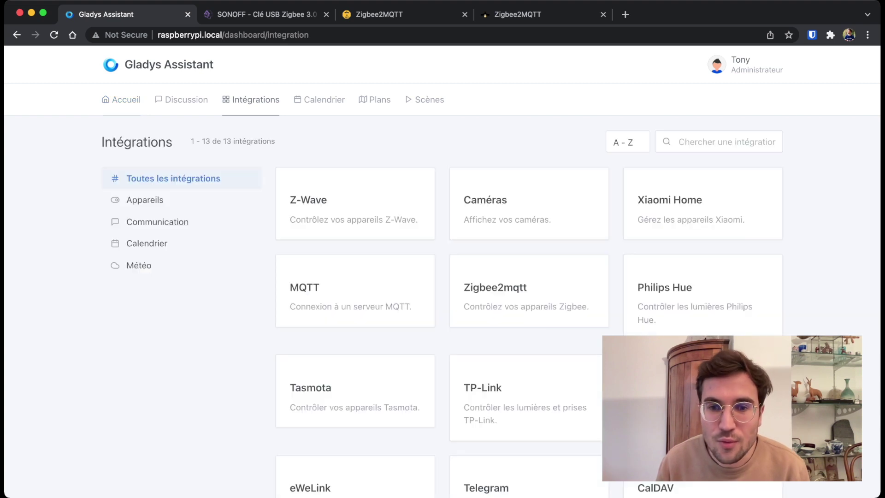
{"action": "scroll", "coordinate": [529, 277], "scroll_direction": "down", "scroll_amount": 3}
{"action": "left_click", "coordinate": [529, 286]}
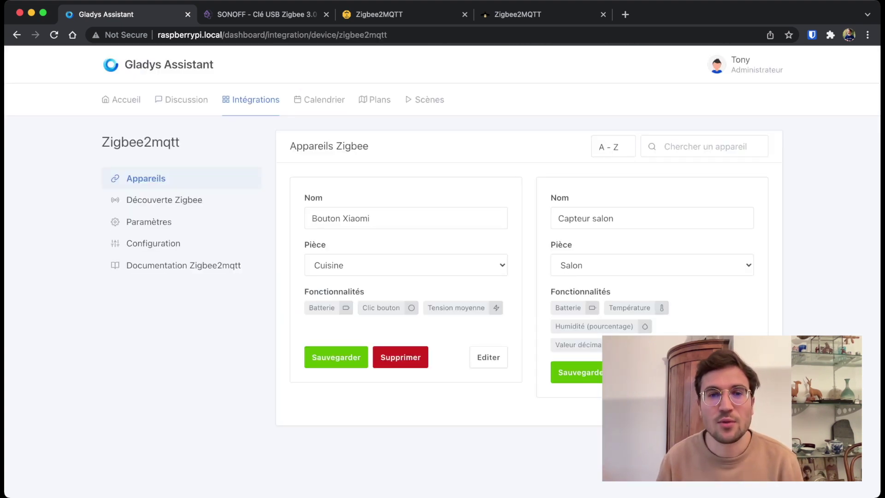
{"action": "left_click", "coordinate": [122, 100]}
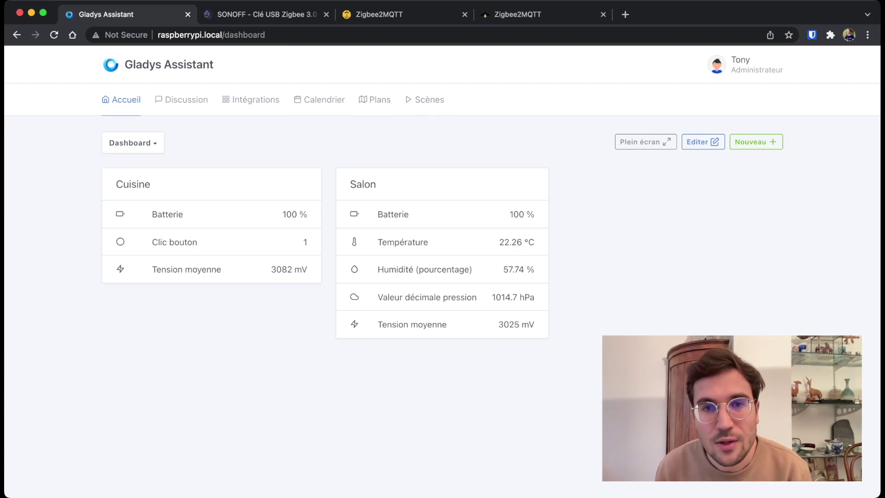
Create a new scene named "Température alerte".
{"action": "left_click", "coordinate": [424, 99]}
{"action": "left_click", "coordinate": [752, 142]}
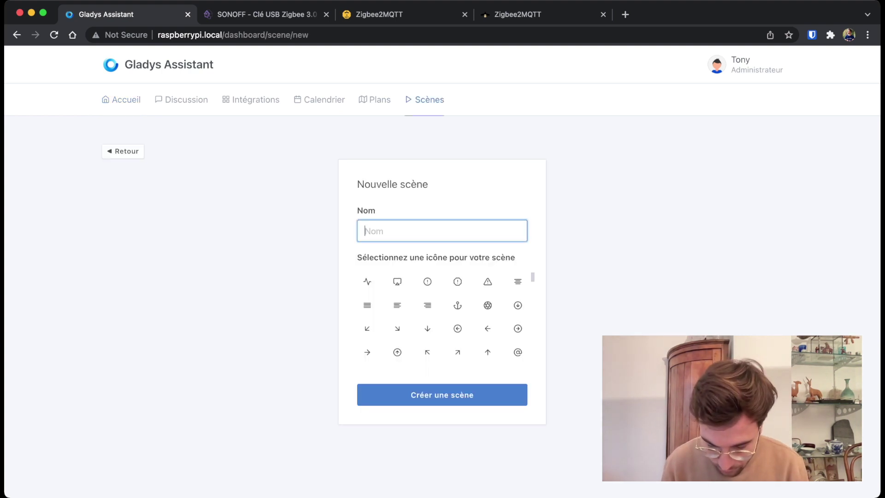
{"action": "type", "text": "Température alerte"}
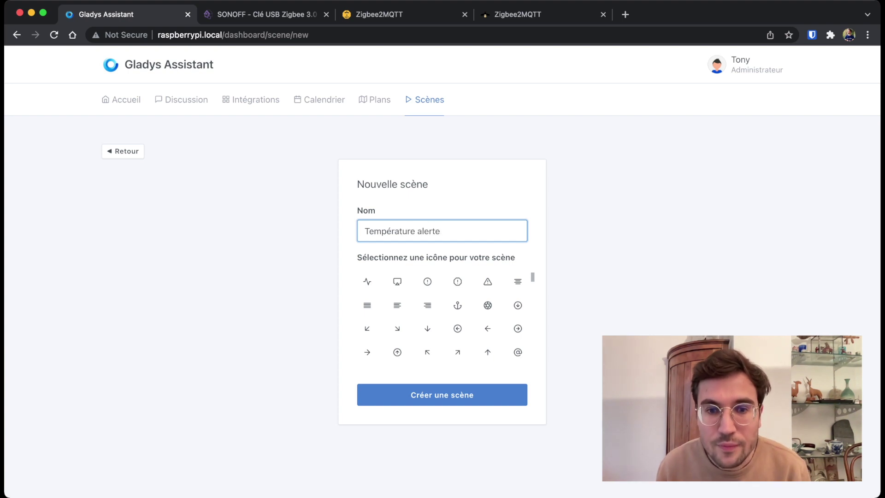
{"action": "key", "text": "Return"}
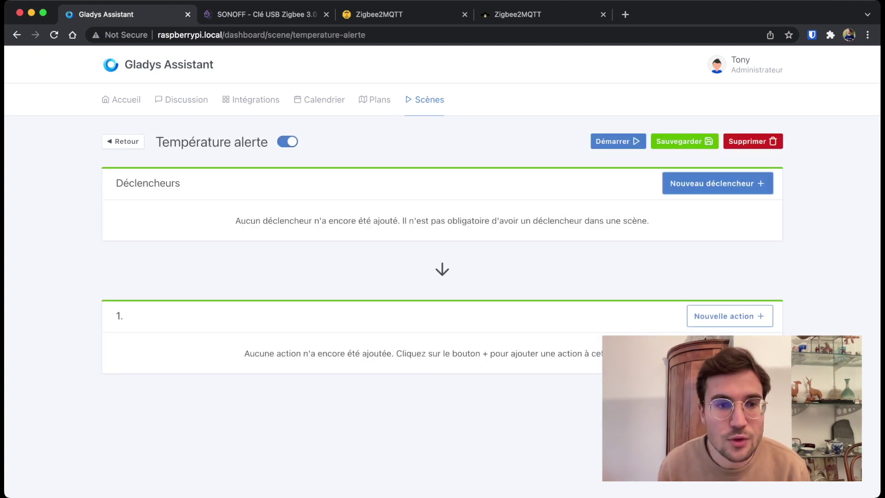
Add a "Changement d'état de l'appareil" trigger to the scene for the feature Capteur salon (Température).
{"action": "left_click", "coordinate": [717, 183]}
{"action": "left_click", "coordinate": [276, 322]}
{"action": "left_click", "coordinate": [201, 333]}
{"action": "left_click", "coordinate": [177, 335]}
{"action": "left_click", "coordinate": [200, 288]}
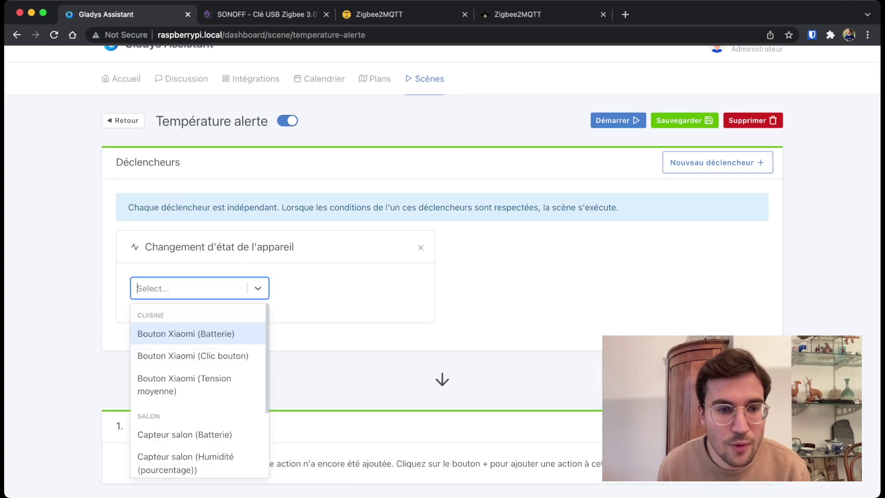
{"action": "scroll", "coordinate": [198, 387], "scroll_direction": "down", "scroll_amount": 2}
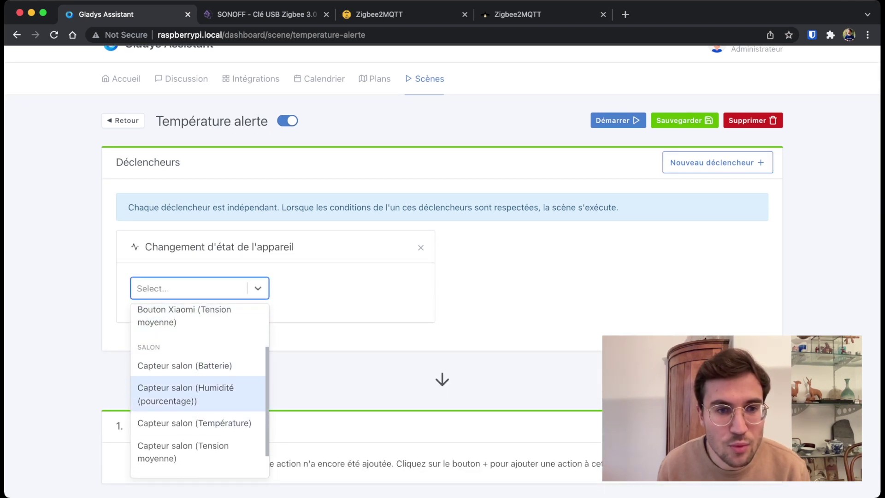
{"action": "left_click", "coordinate": [194, 422]}
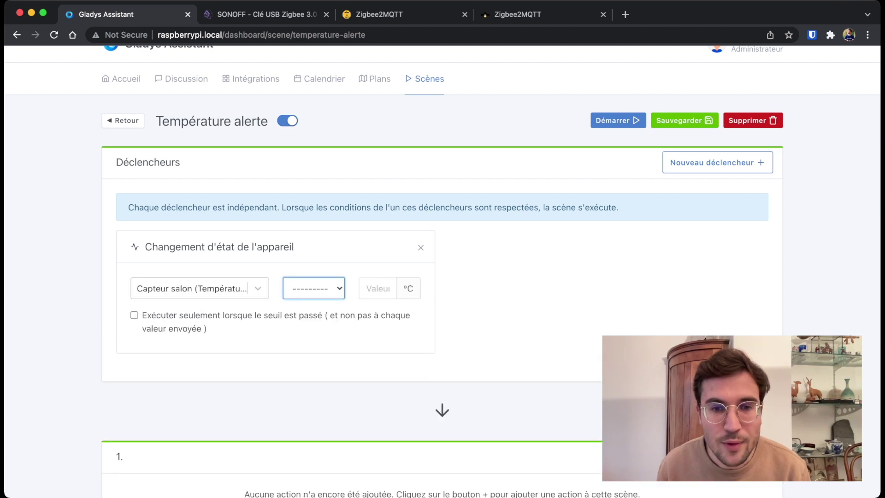
Set the trigger condition to "supérieur" with a threshold of 25 °C.
{"action": "left_click", "coordinate": [314, 318]}
{"action": "left_click", "coordinate": [377, 289]}
{"action": "type", "text": "25"}
Set the trigger condition to "inférieur" with a 5 °C threshold and make it execute only when the threshold is passed.
{"action": "key", "text": "shift+Tab"}
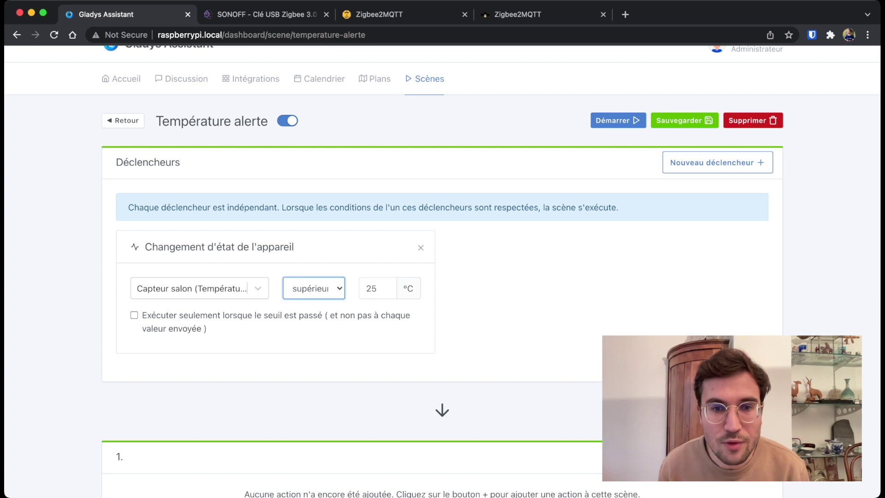
{"action": "key", "text": "i"}
{"action": "key", "text": "Tab"}
{"action": "key", "text": "super+a"}
{"action": "type", "text": "5"}
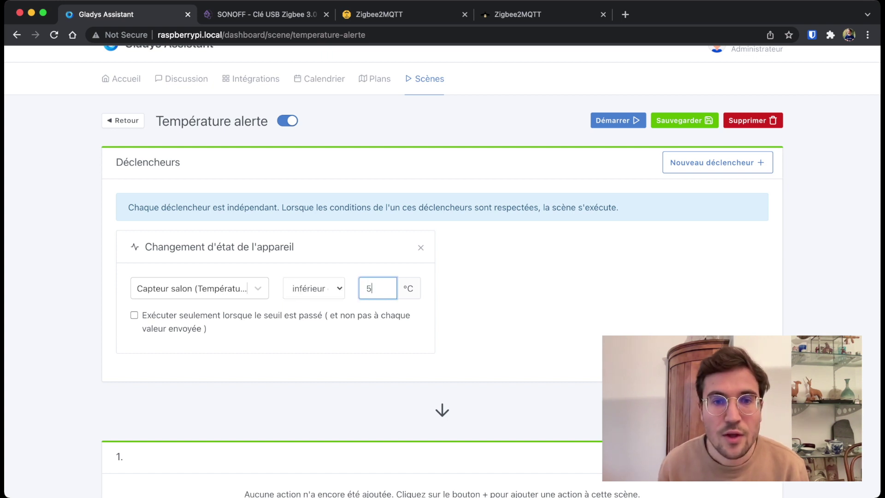
{"action": "scroll", "coordinate": [442, 258], "scroll_direction": "down", "scroll_amount": 2}
{"action": "left_click", "coordinate": [134, 270]}
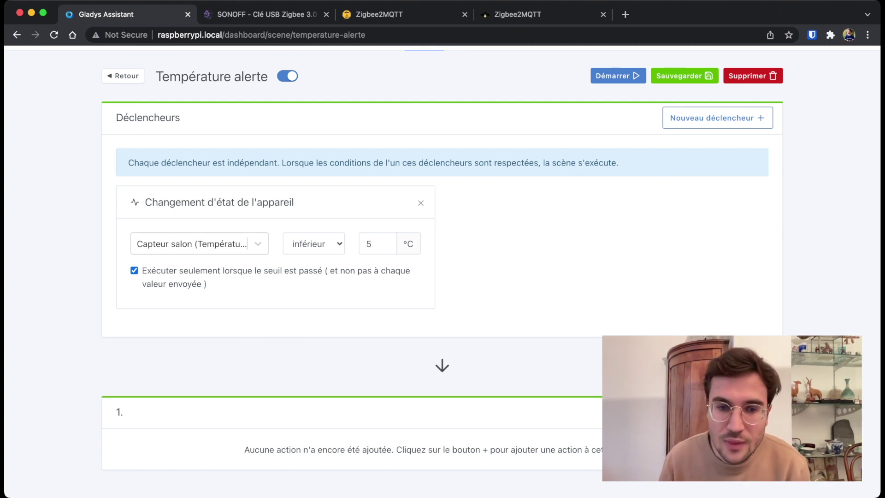
Add an "Envoyer un message" action addressed to the administrator user with the message "Alerte, il fait froid dans le salon !!".
{"action": "left_click", "coordinate": [729, 412]}
{"action": "scroll", "coordinate": [443, 271], "scroll_direction": "down", "scroll_amount": 5}
{"action": "left_click", "coordinate": [220, 303]}
{"action": "key", "text": "Down"}
{"action": "key", "text": "Down"}
{"action": "key", "text": "Down"}
{"action": "key", "text": "Down"}
{"action": "key", "text": "Return"}
{"action": "key", "text": "Return"}
{"action": "key", "text": "Tab"}
{"action": "type", "text": "Alert,e, il fait froid dans le salon !!"}
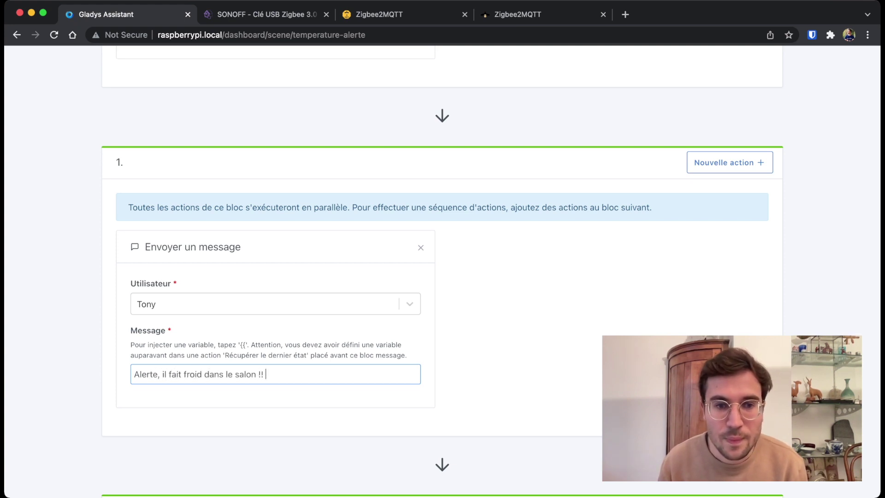
Save the Température alerte scene and return to the dashboard.
{"action": "scroll", "coordinate": [442, 277], "scroll_direction": "up", "scroll_amount": 10}
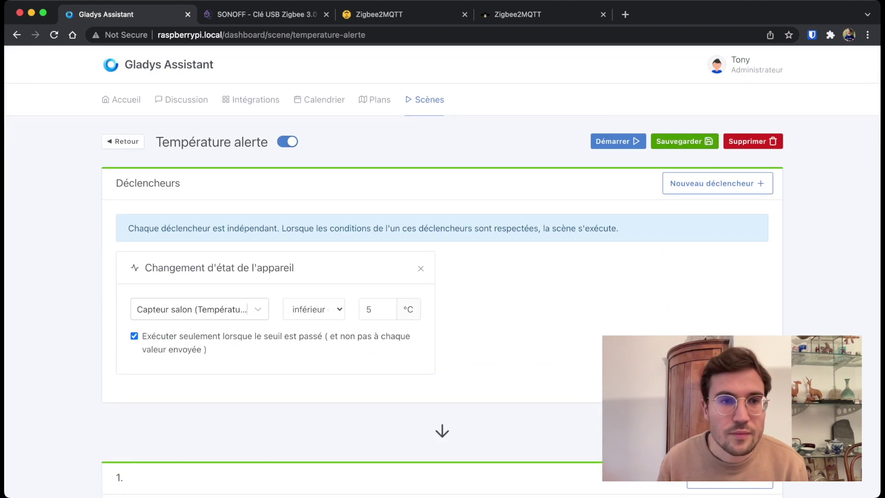
{"action": "left_click", "coordinate": [123, 141]}
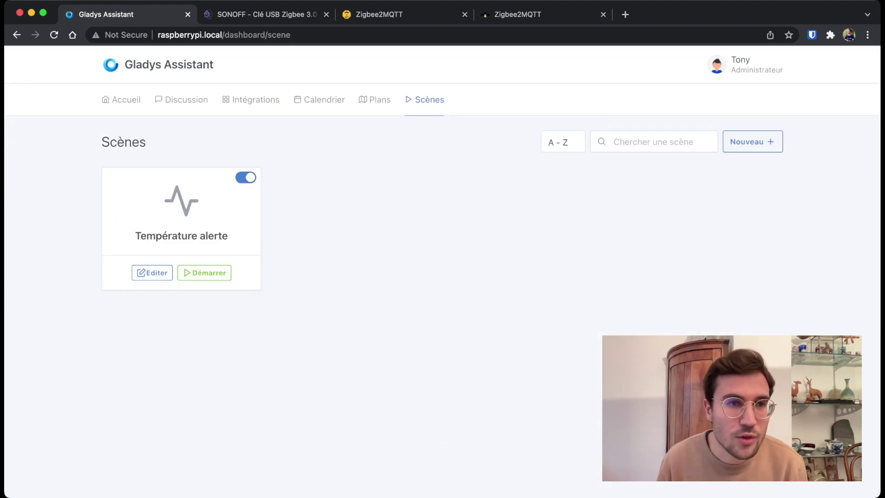
{"action": "left_click", "coordinate": [120, 100]}
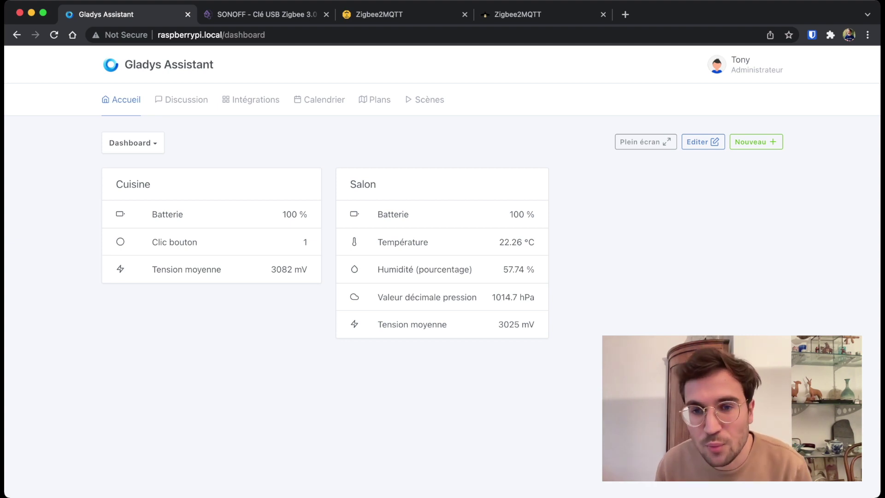
{"action": "key", "text": "super+Tab"}
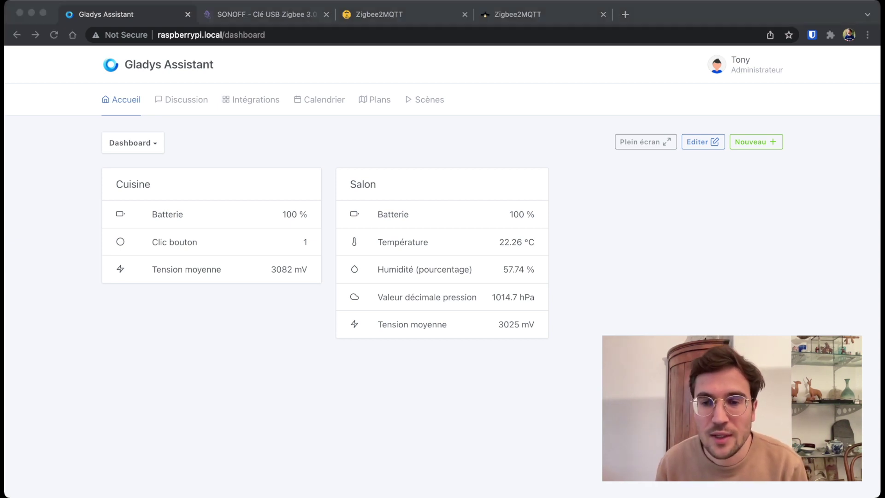